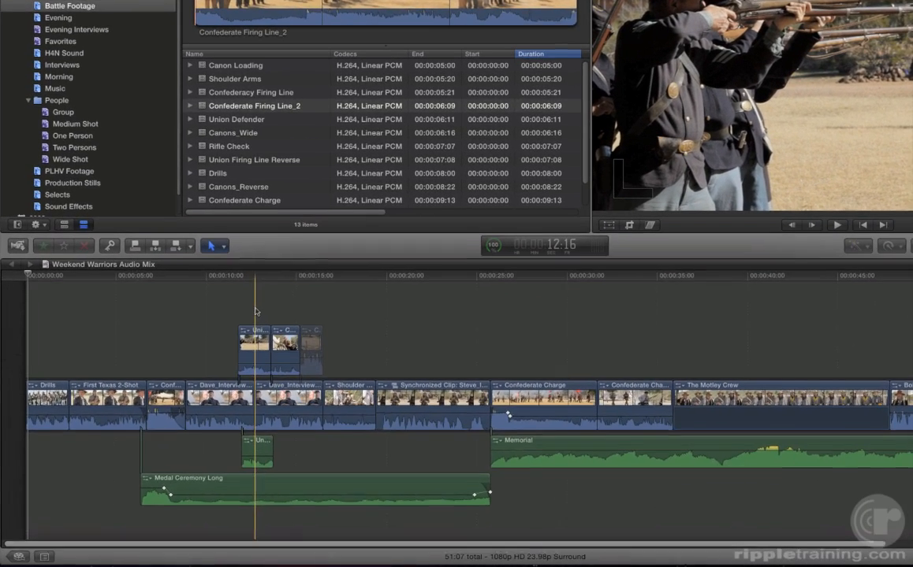
- Open the Timeline Index and add a to-do marker named Find Better Sound Effect to the Confederate Firing Line_2 clip at 00:00:07:15
{"action": "key", "text": "super+shift+2"}
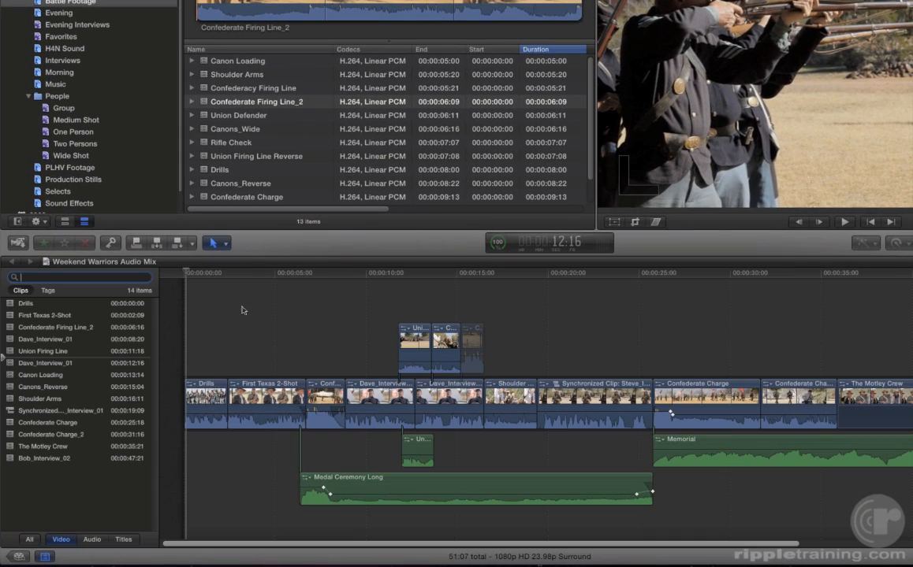
{"action": "left_click", "coordinate": [70, 330]}
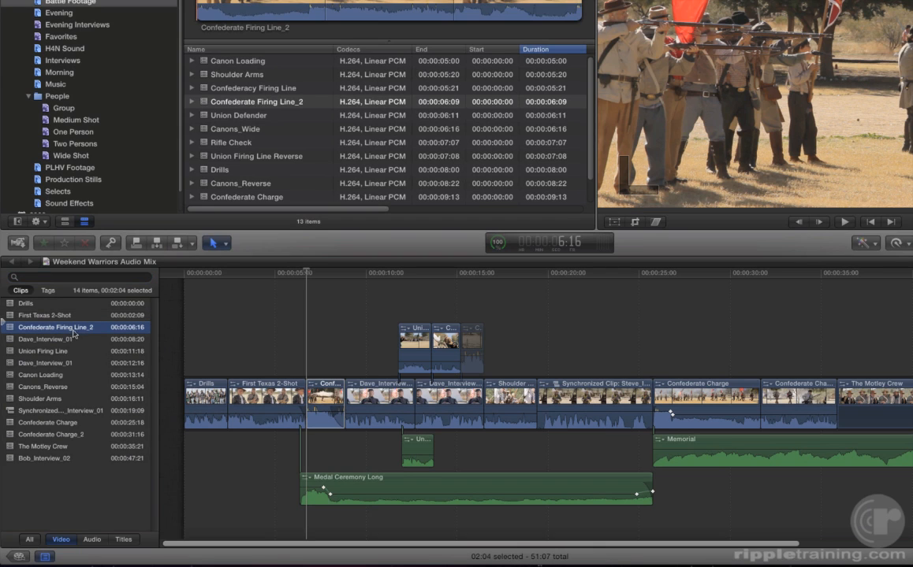
{"action": "left_click", "coordinate": [326, 394]}
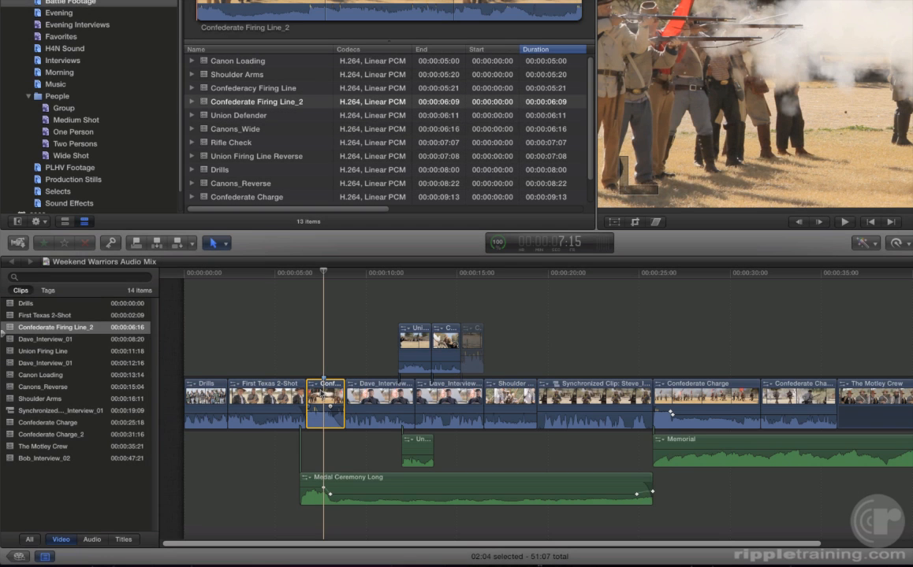
{"action": "key", "text": "alt+m"}
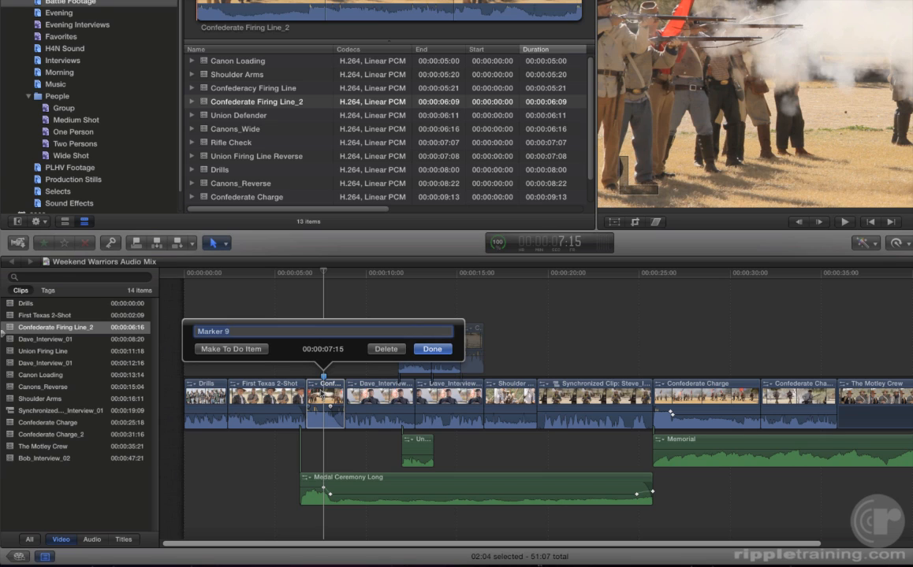
{"action": "type", "text": "Find Better Sound Effect"}
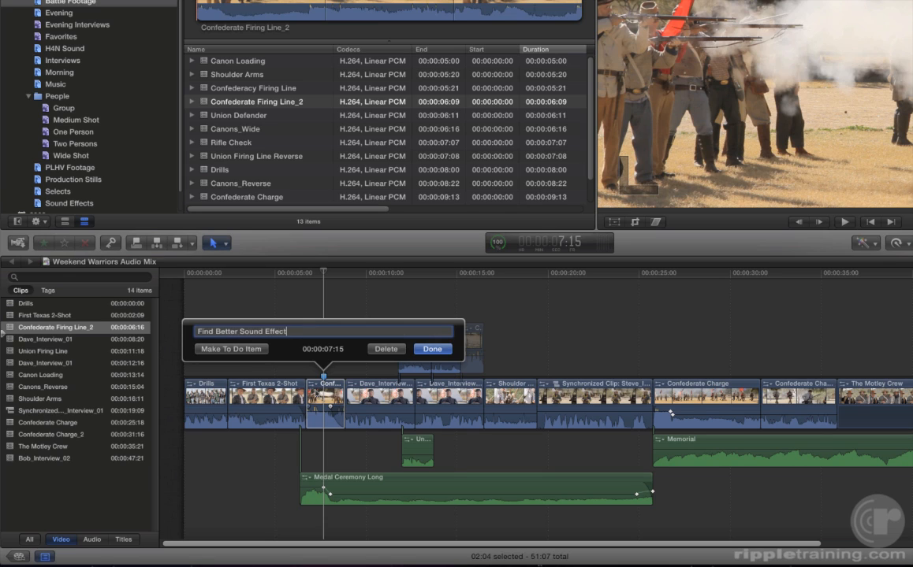
{"action": "left_click", "coordinate": [236, 353]}
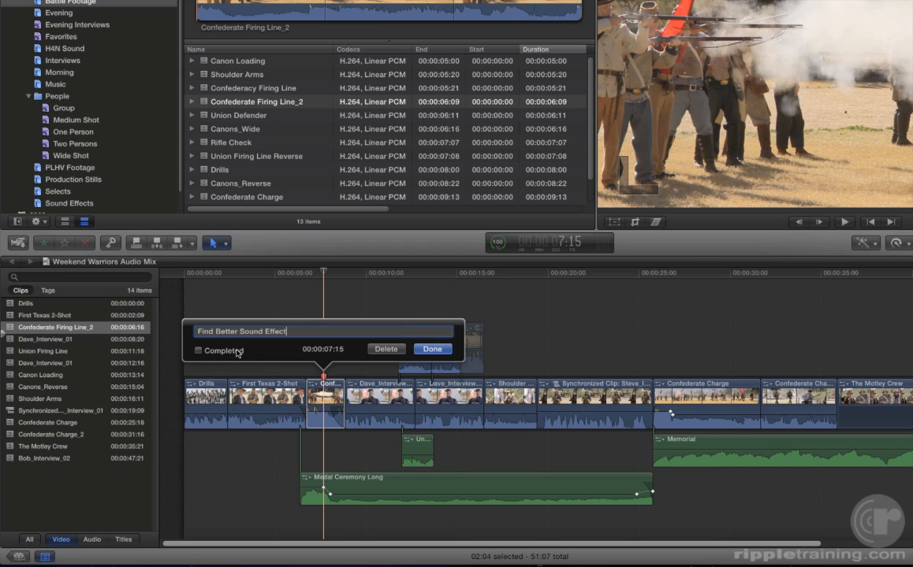
{"action": "left_click", "coordinate": [417, 350]}
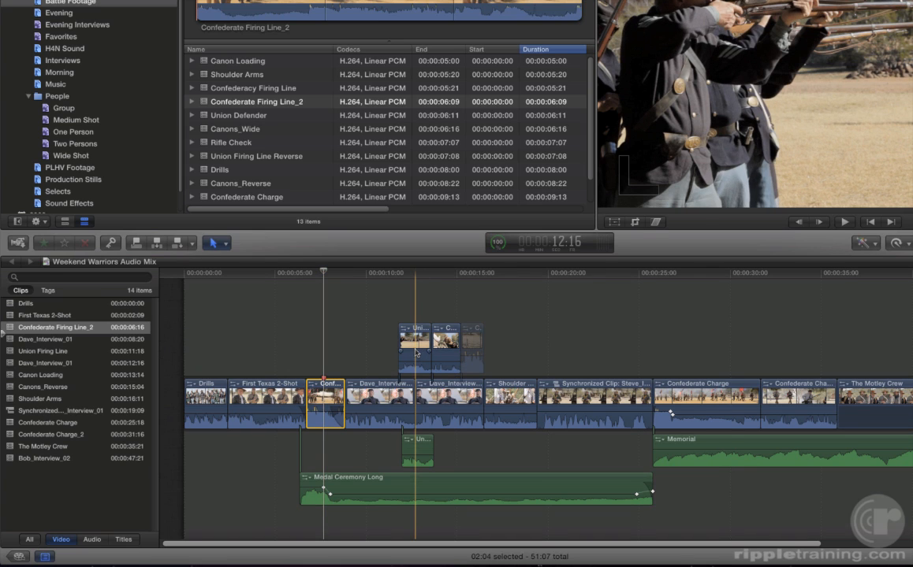
- Add a to-do marker named Flip This Shot to the connected Union Firing Line clip at 00:00:12:16
{"action": "left_click", "coordinate": [416, 354]}
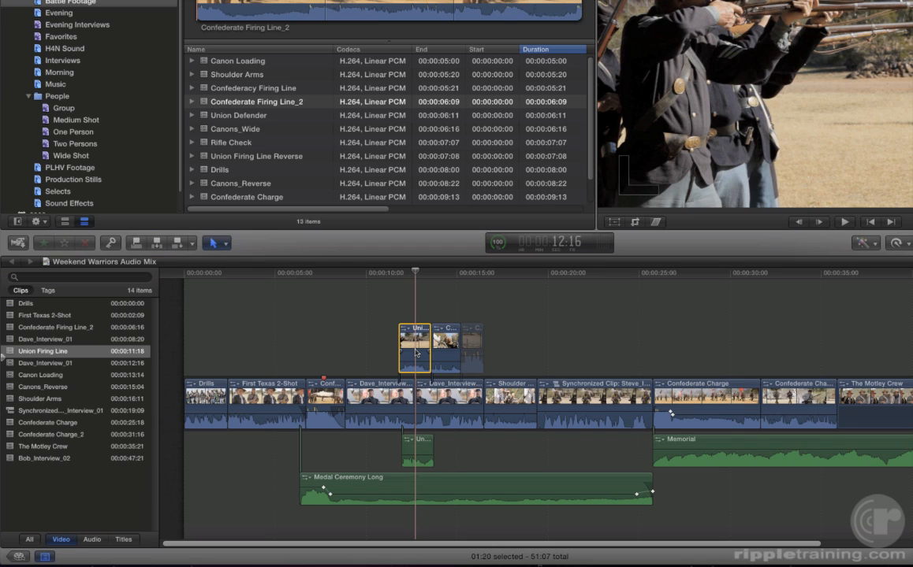
{"action": "key", "text": "alt+m"}
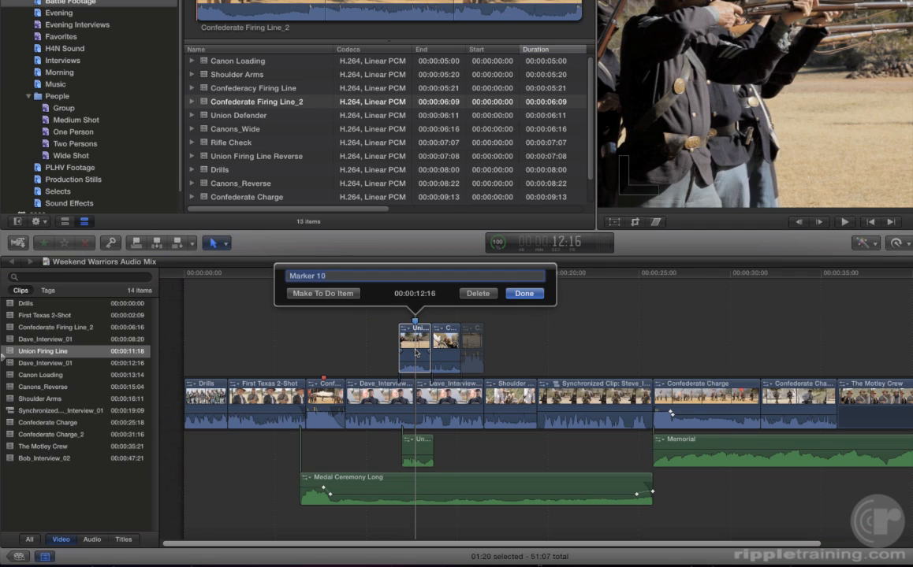
{"action": "type", "text": "Flip This Shot"}
{"action": "left_click", "coordinate": [327, 295]}
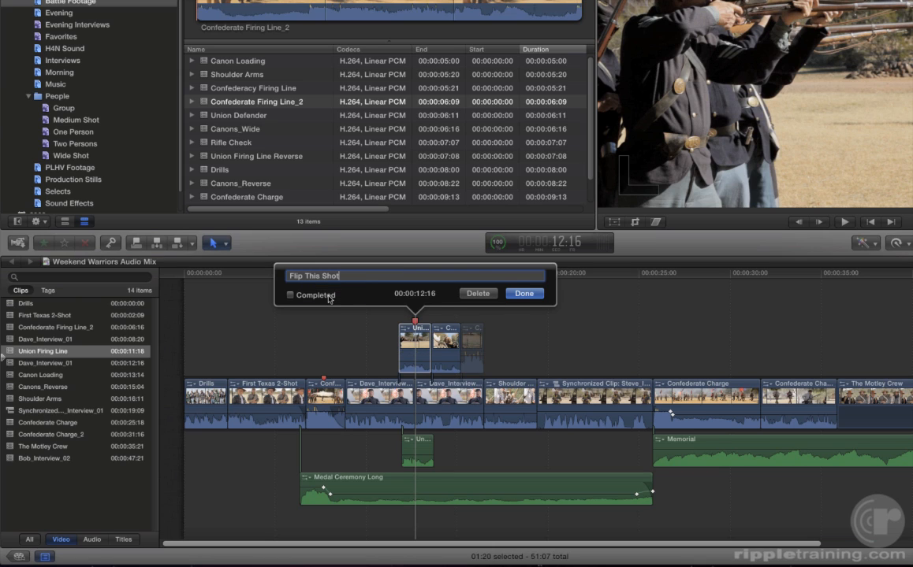
{"action": "left_click", "coordinate": [517, 296]}
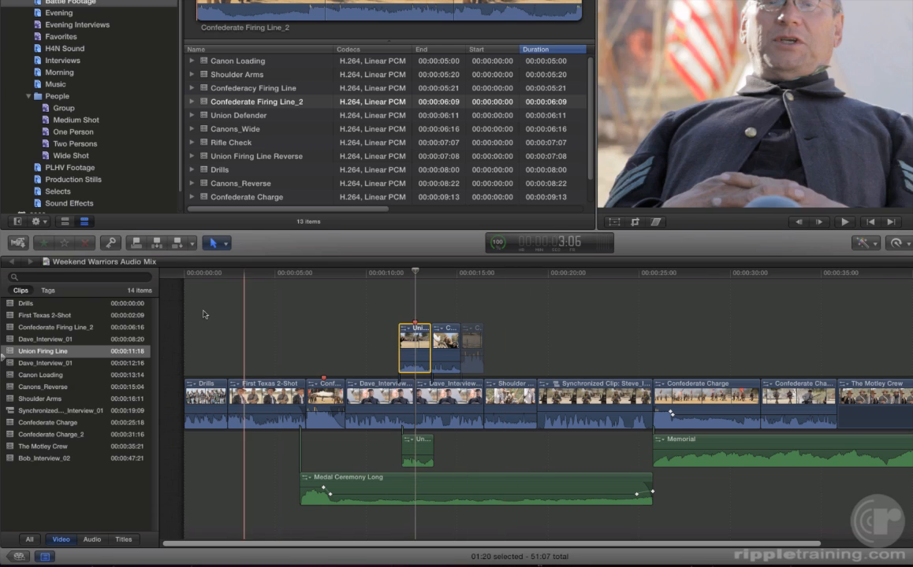
- Mark the Find Better Sound Effect to-do item as completed in the index's tags, then list the completed to-do items
{"action": "left_click", "coordinate": [50, 291]}
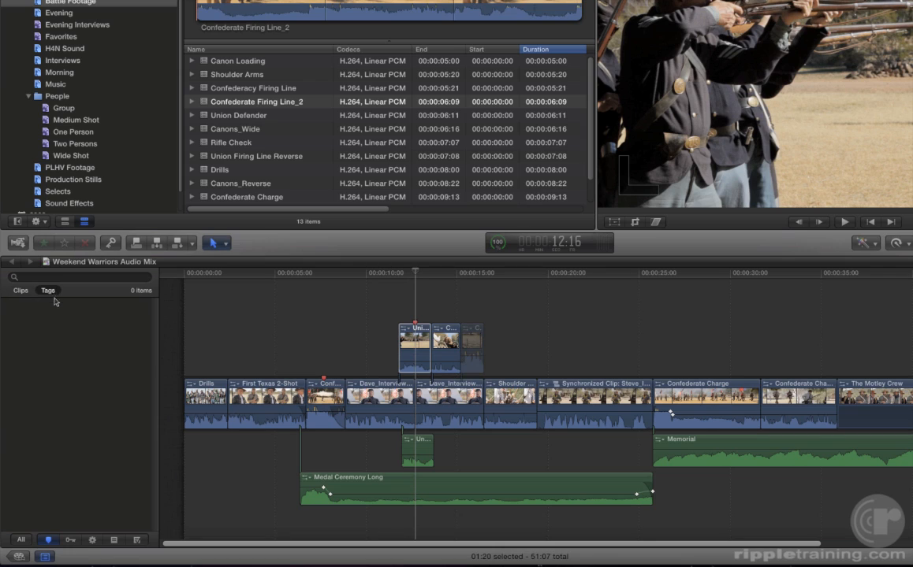
{"action": "left_click", "coordinate": [114, 541]}
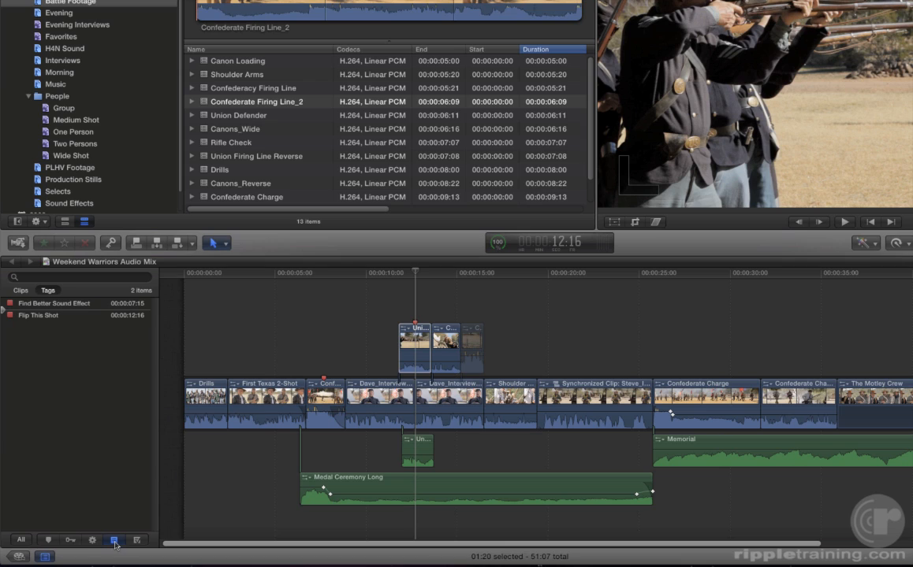
{"action": "left_click", "coordinate": [36, 304]}
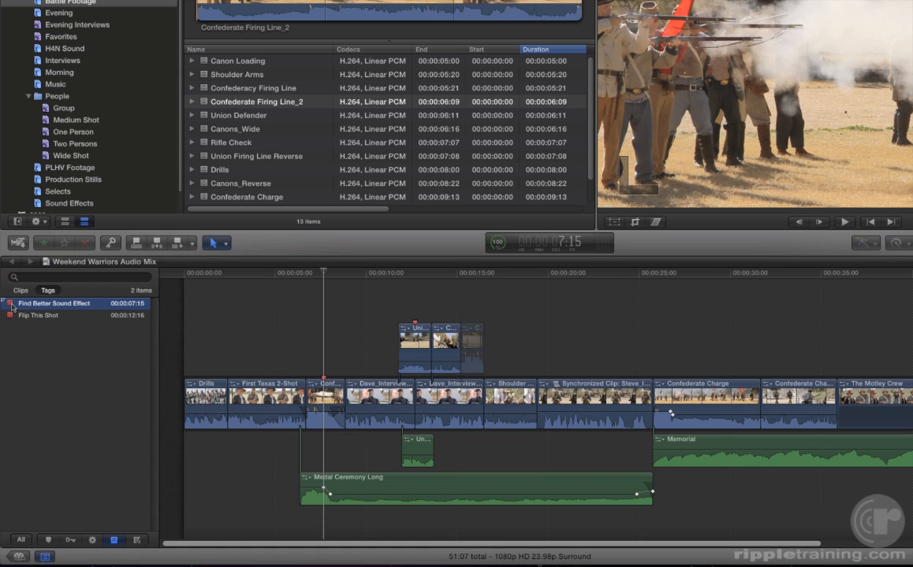
{"action": "left_click", "coordinate": [11, 305]}
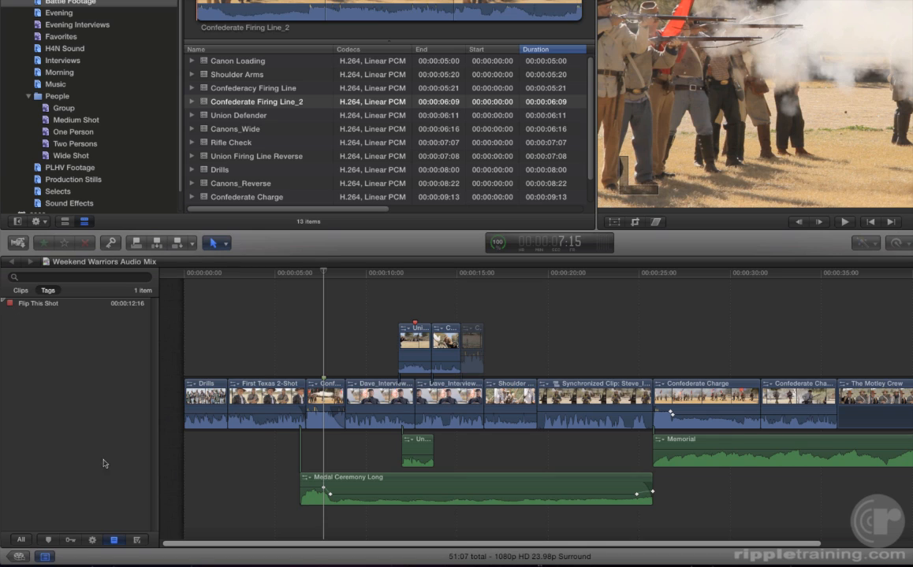
{"action": "left_click", "coordinate": [137, 540]}
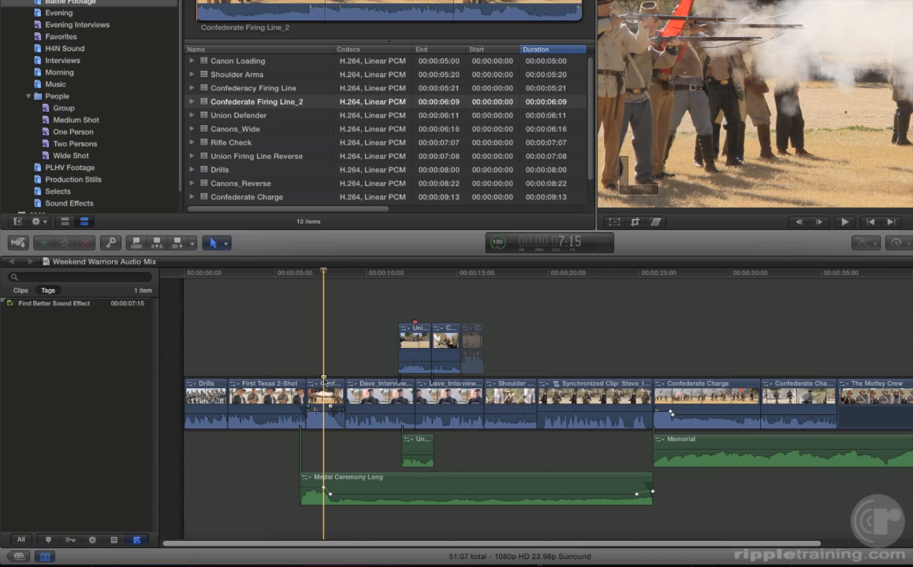
- Copy the completed Find Better Sound Effect marker and paste it onto the Confederate Charge clip at 00:00:27:14
{"action": "right_click", "coordinate": [324, 381]}
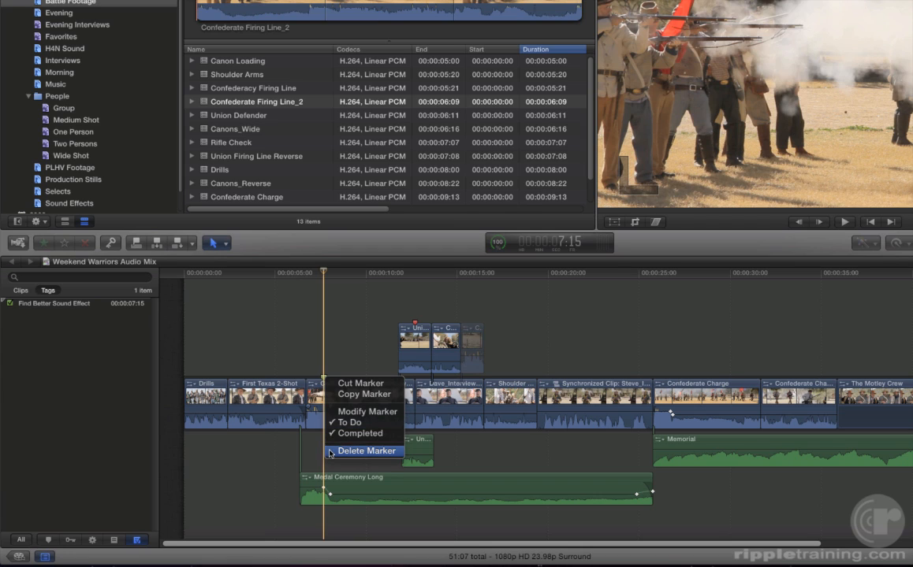
{"action": "left_click", "coordinate": [331, 411]}
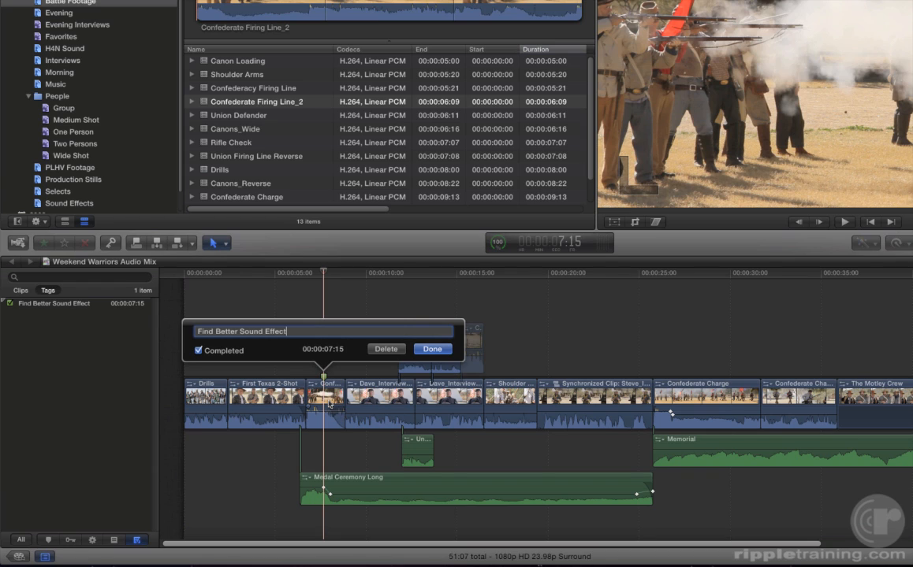
{"action": "right_click", "coordinate": [323, 376]}
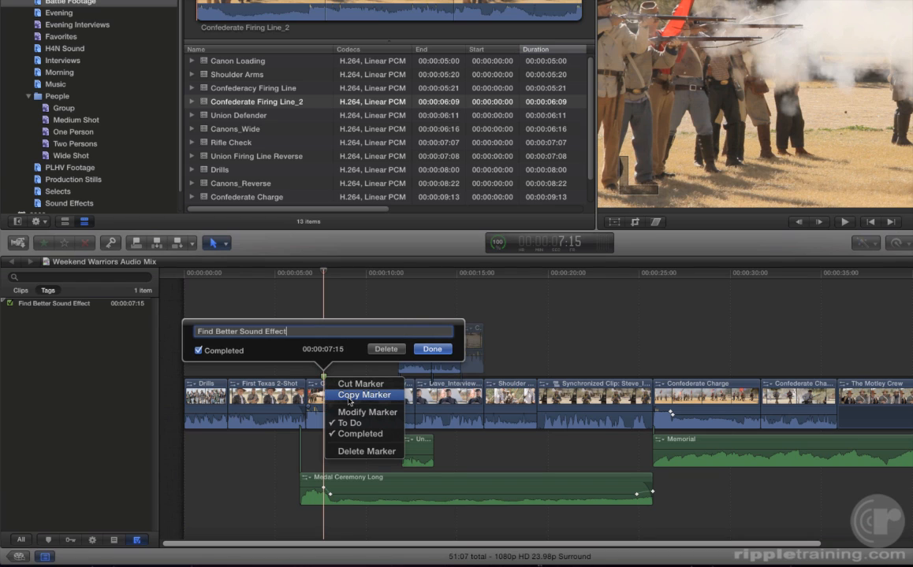
{"action": "left_click", "coordinate": [349, 396]}
{"action": "left_click", "coordinate": [430, 349]}
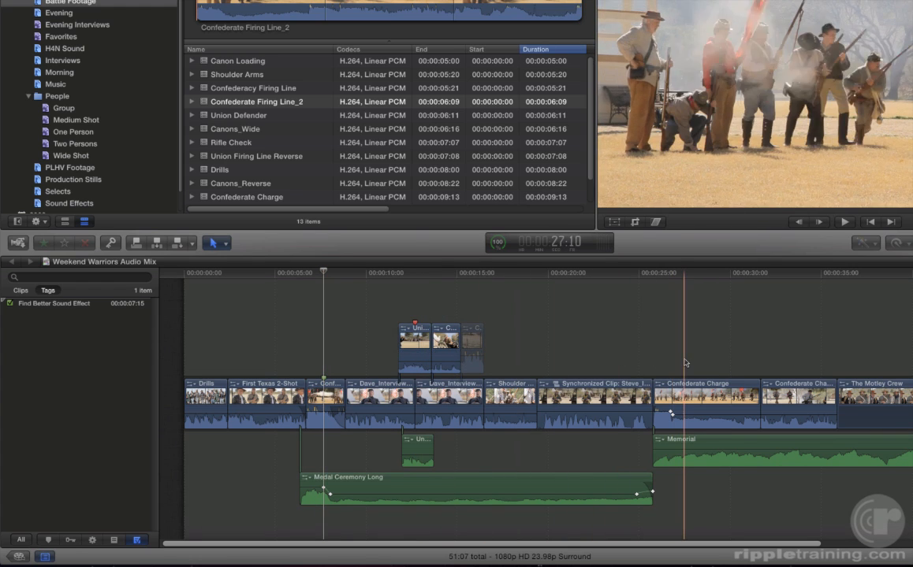
{"action": "left_click", "coordinate": [687, 389]}
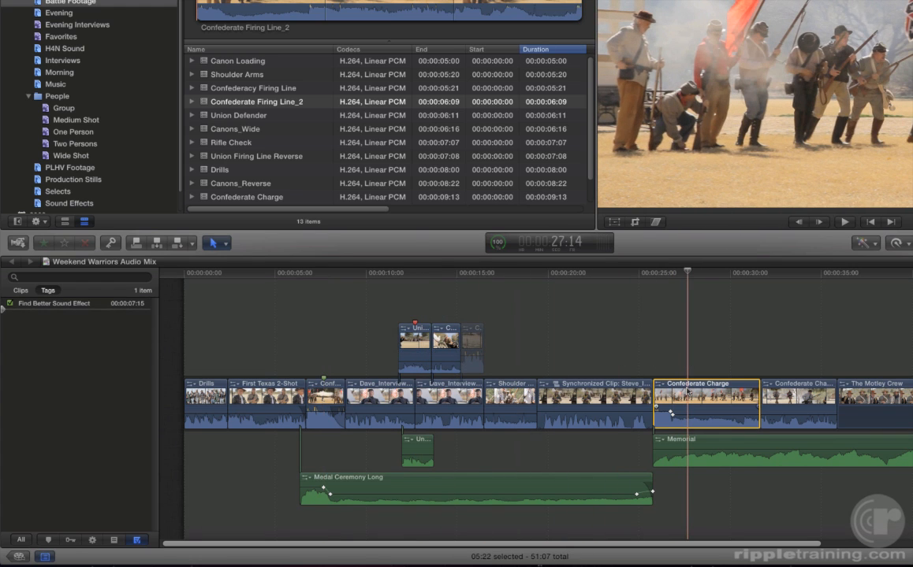
{"action": "key", "text": "m"}
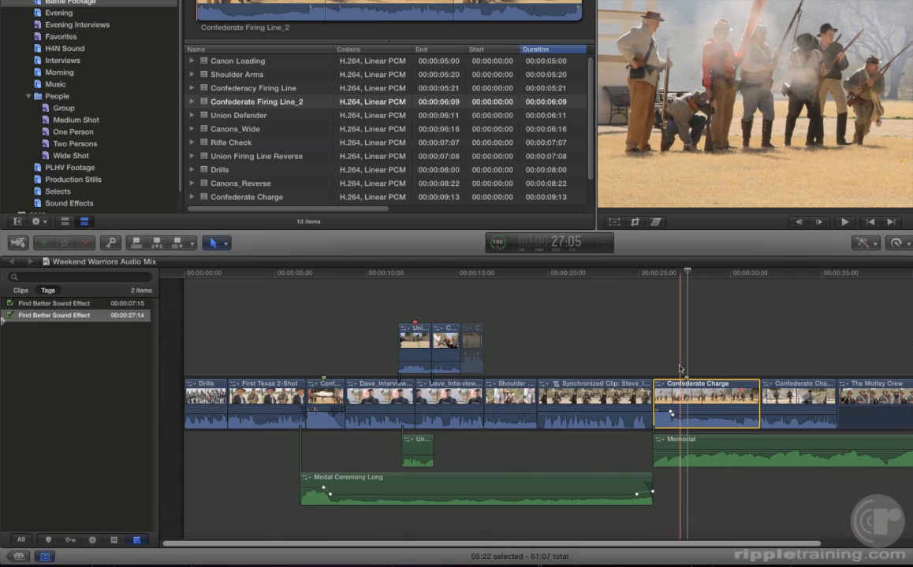
{"action": "key", "text": "s"}
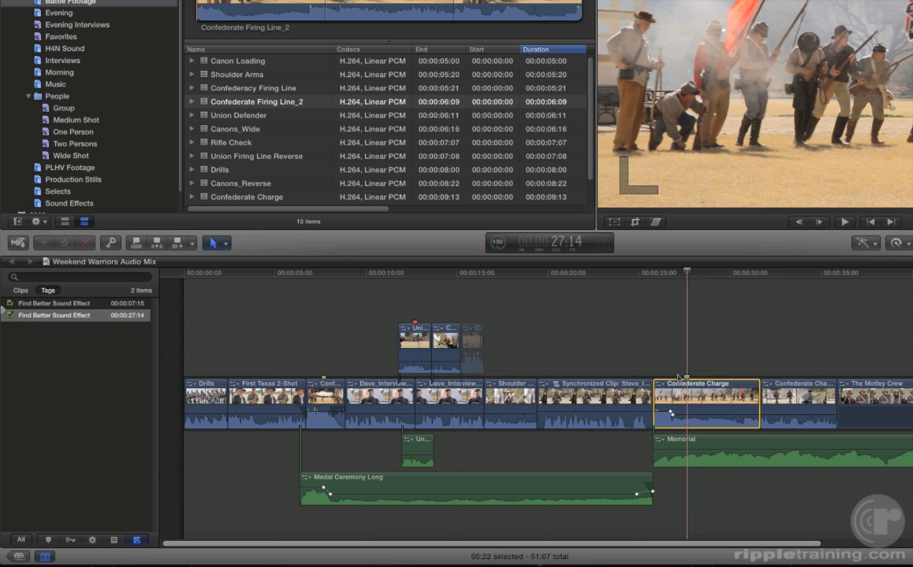
- Open the pasted Find Better Sound Effect marker at 00:00:27:14 from the tags list and delete it
{"action": "left_click", "coordinate": [674, 376]}
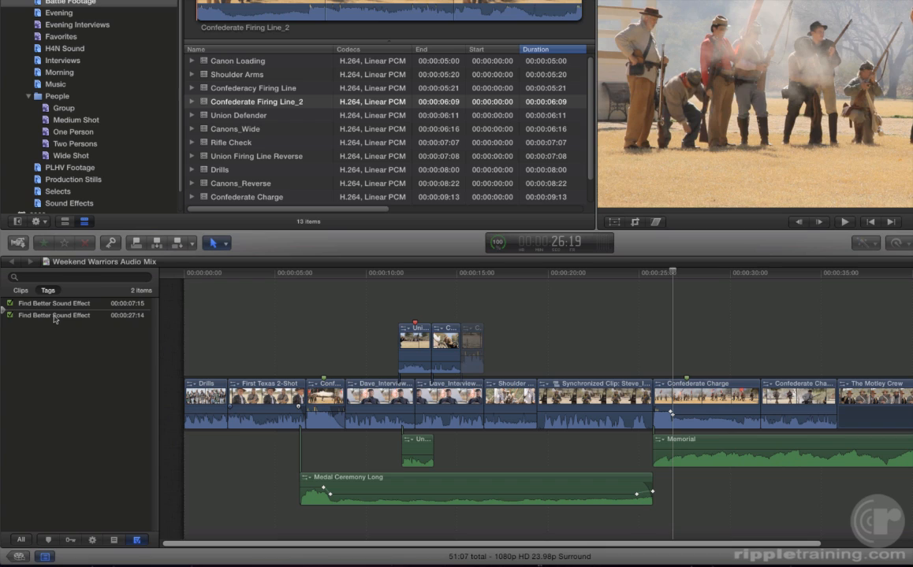
{"action": "double_click", "coordinate": [54, 318]}
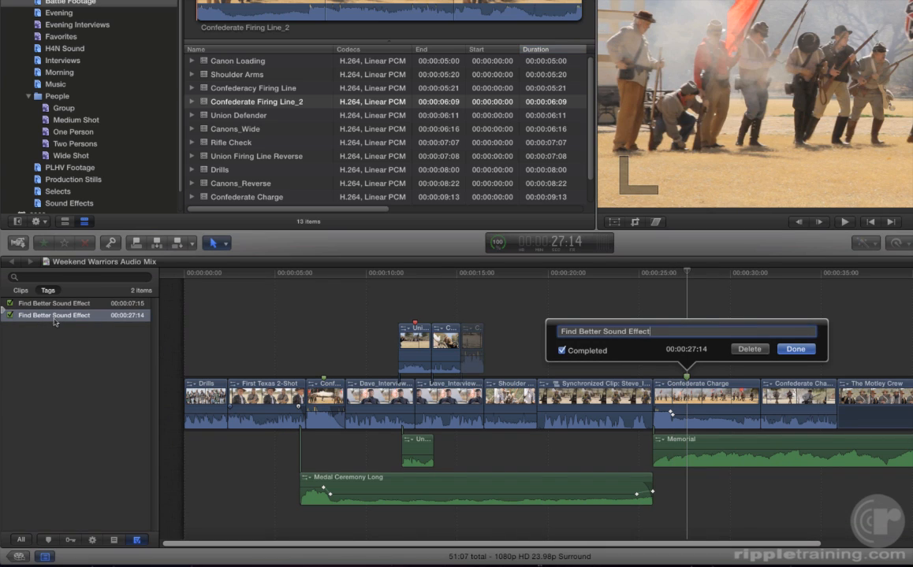
{"action": "left_click", "coordinate": [53, 317]}
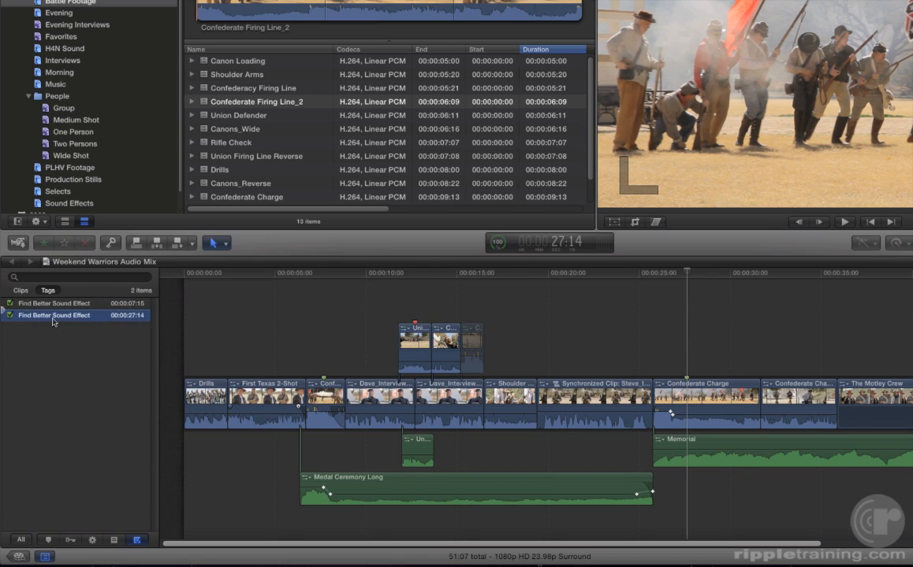
{"action": "key", "text": "Delete"}
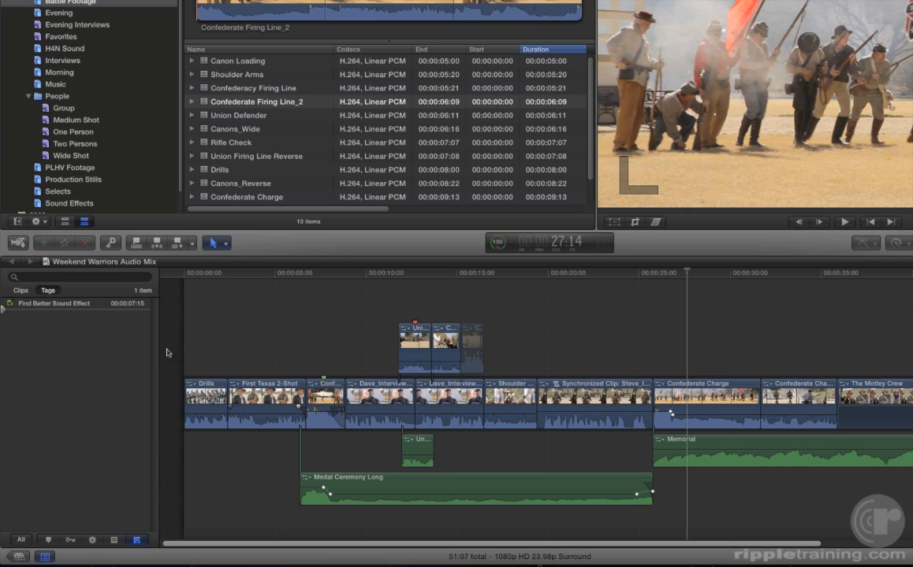
- Locate Confederate Charge in the clips index, then add standard markers near its end and on Confederate Charge_2 at 00:00:32:02
{"action": "scroll", "coordinate": [237, 351], "scroll_direction": "right", "scroll_amount": 10}
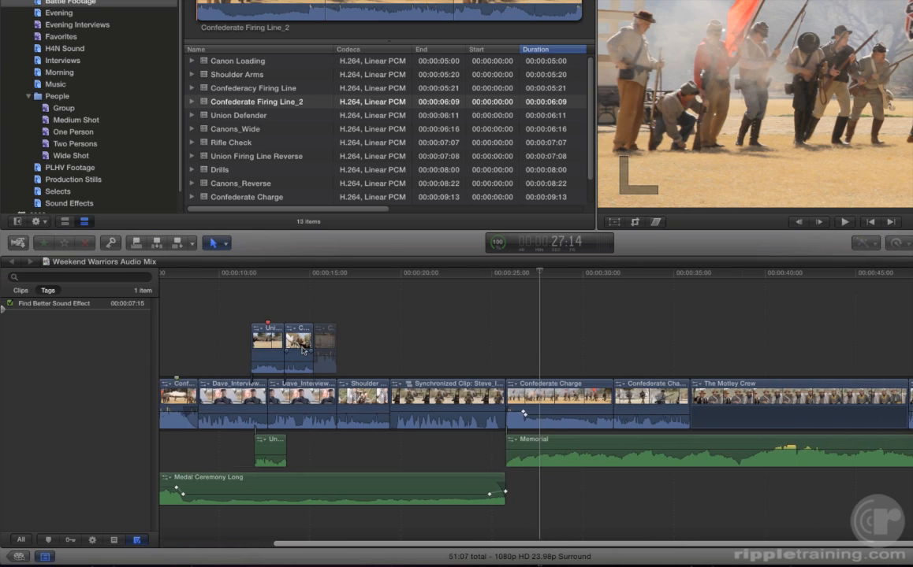
{"action": "scroll", "coordinate": [303, 350], "scroll_direction": "right", "scroll_amount": 4}
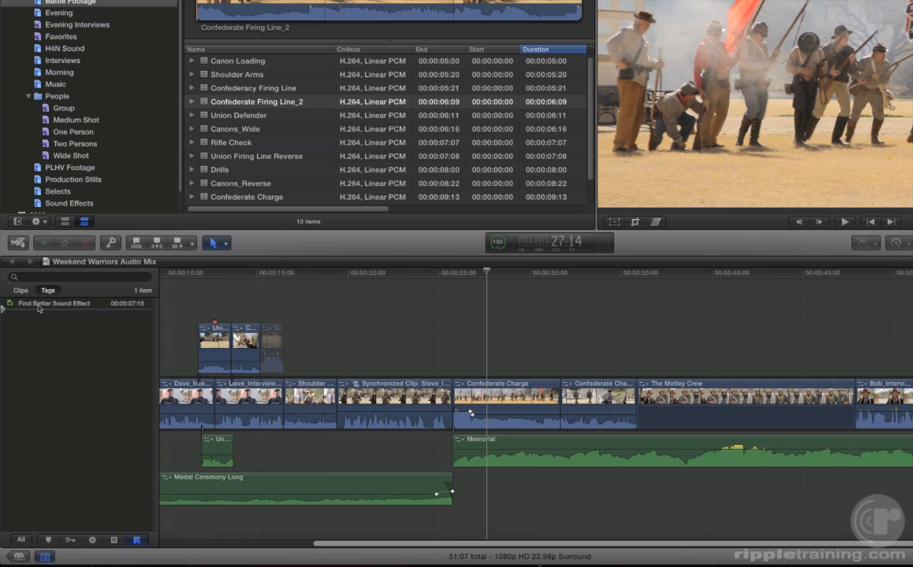
{"action": "left_click", "coordinate": [21, 290]}
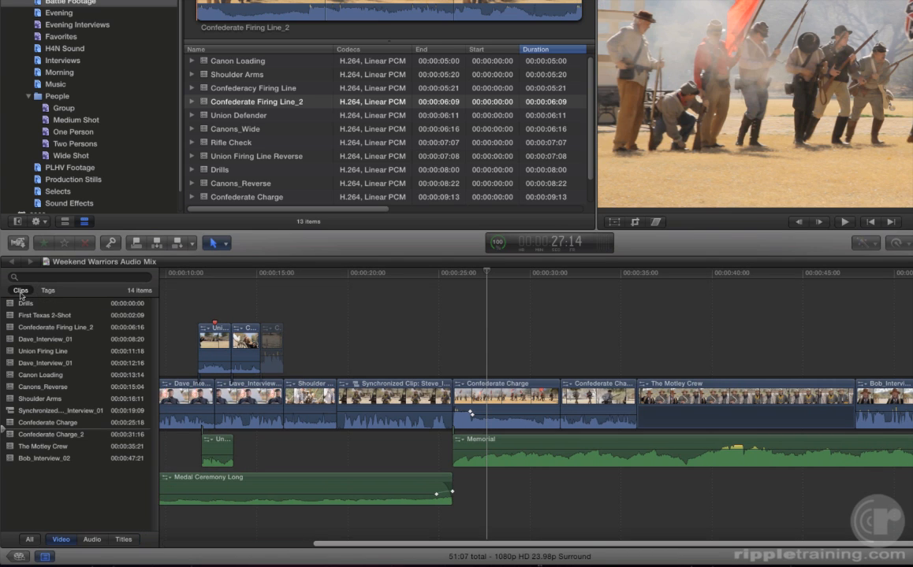
{"action": "left_click", "coordinate": [28, 423]}
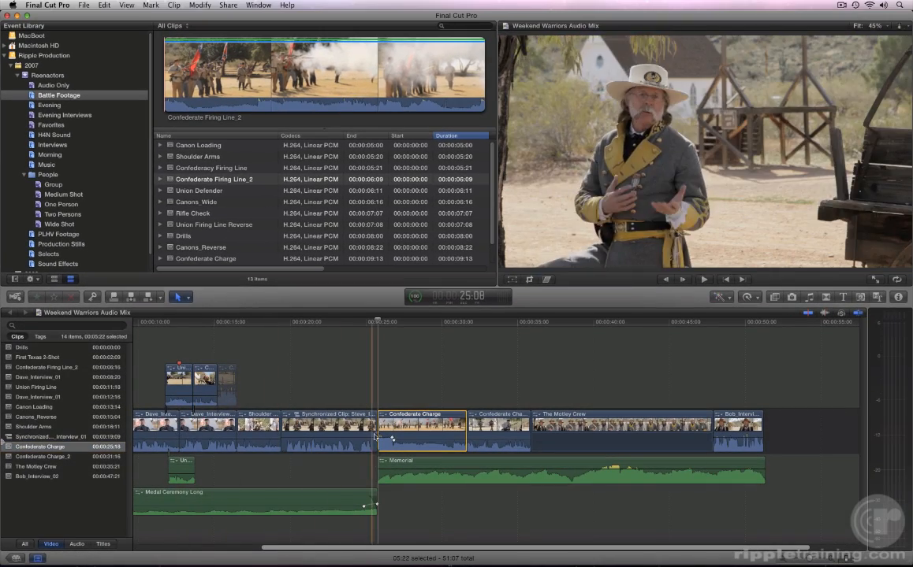
{"action": "left_click", "coordinate": [451, 438]}
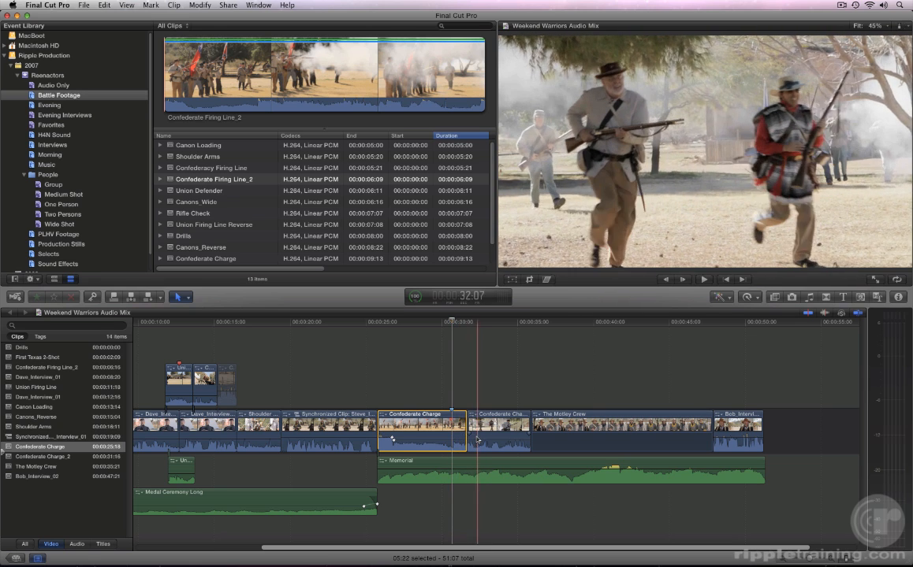
{"action": "left_click", "coordinate": [474, 440]}
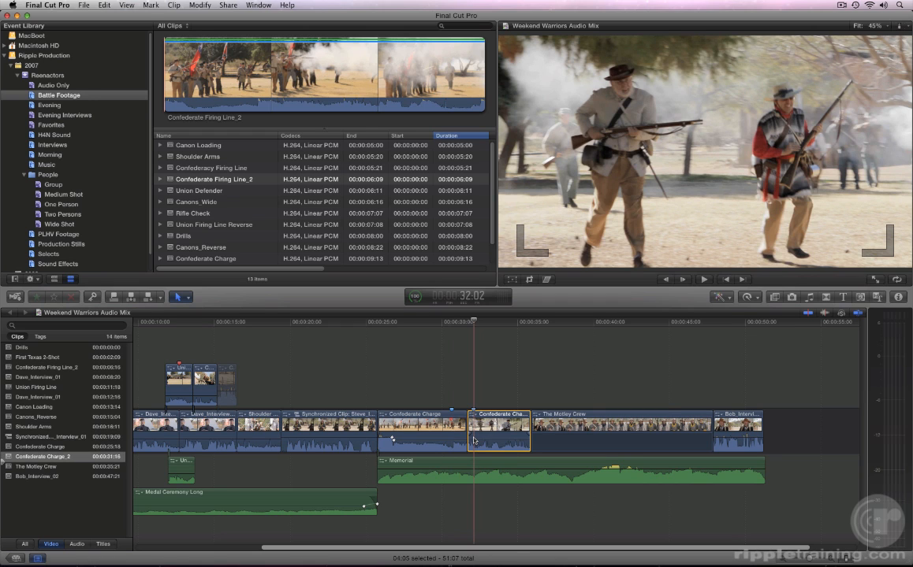
- Play the Pistol Fire Ricochet clip from the Sound Effects collection to audition it
{"action": "left_click", "coordinate": [48, 265]}
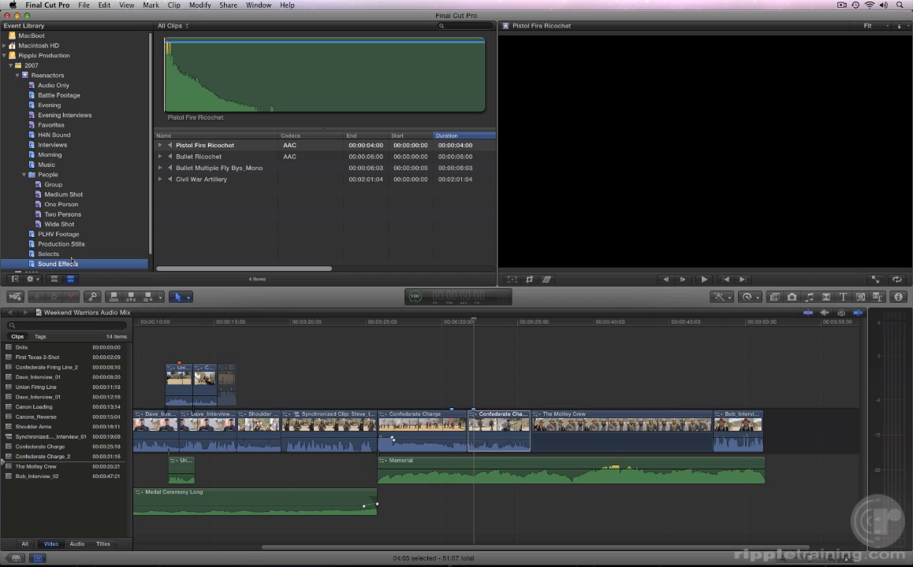
{"action": "left_click", "coordinate": [188, 147]}
{"action": "key", "text": "space"}
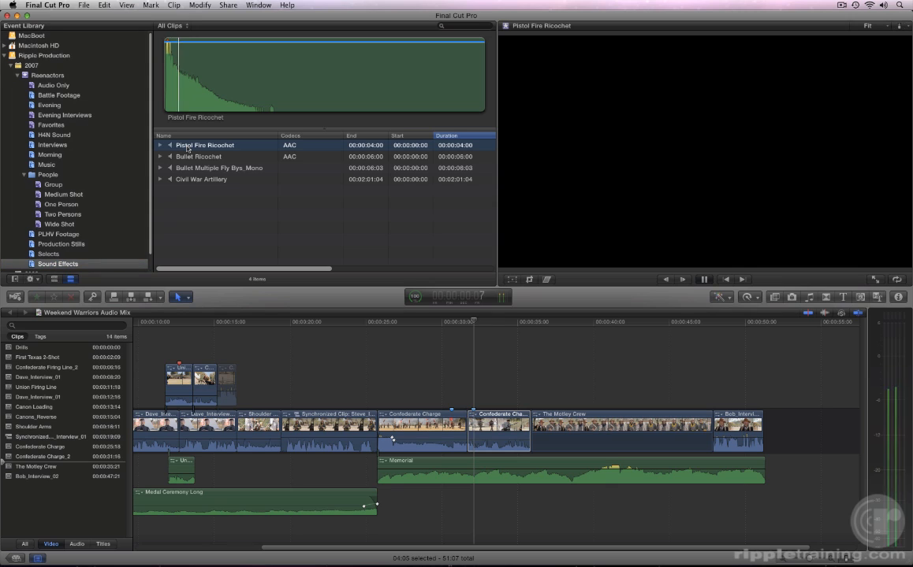
- Audition the Bullet Ricochet, Bullet Multiple Fly Bys_Mono and Civil War Artillery sound effects
{"action": "key", "text": "Down"}
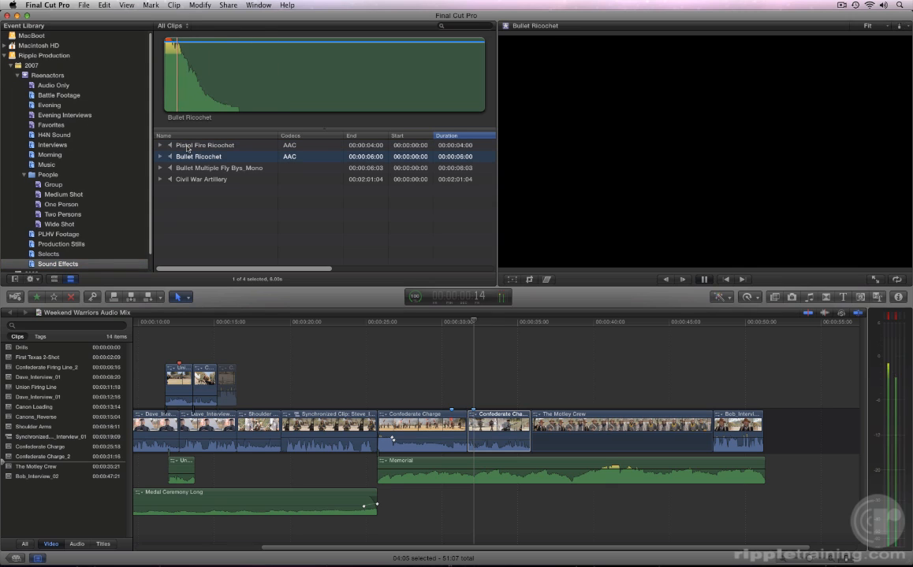
{"action": "key", "text": "Down"}
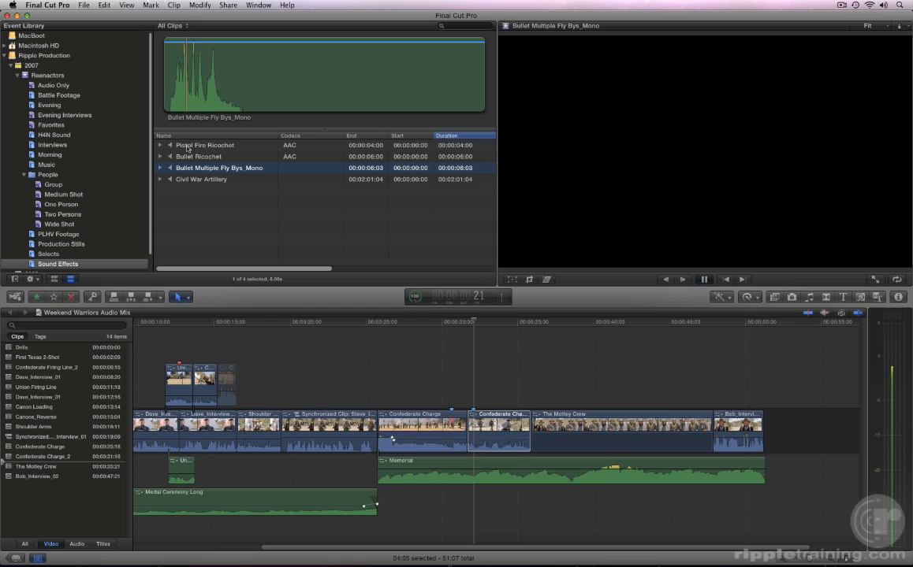
{"action": "key", "text": "Down"}
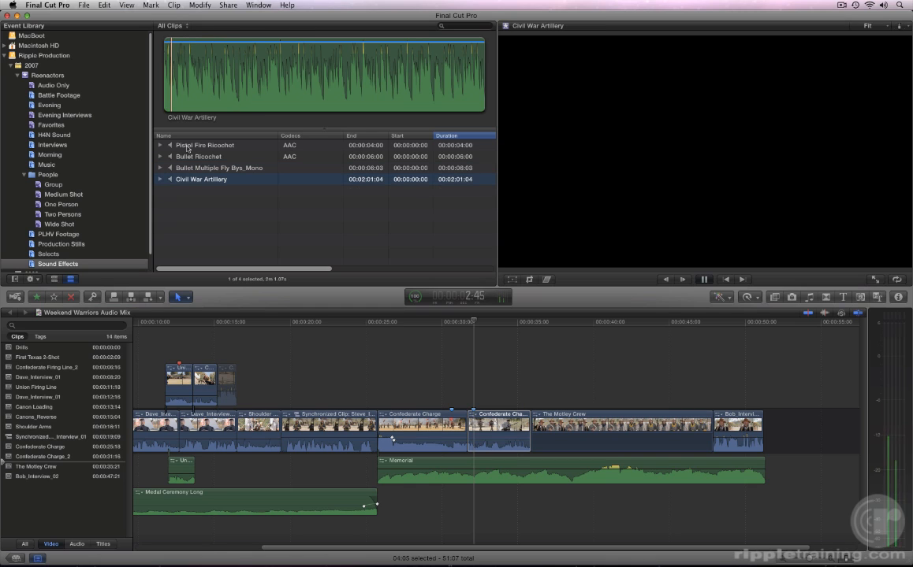
{"action": "key", "text": "space"}
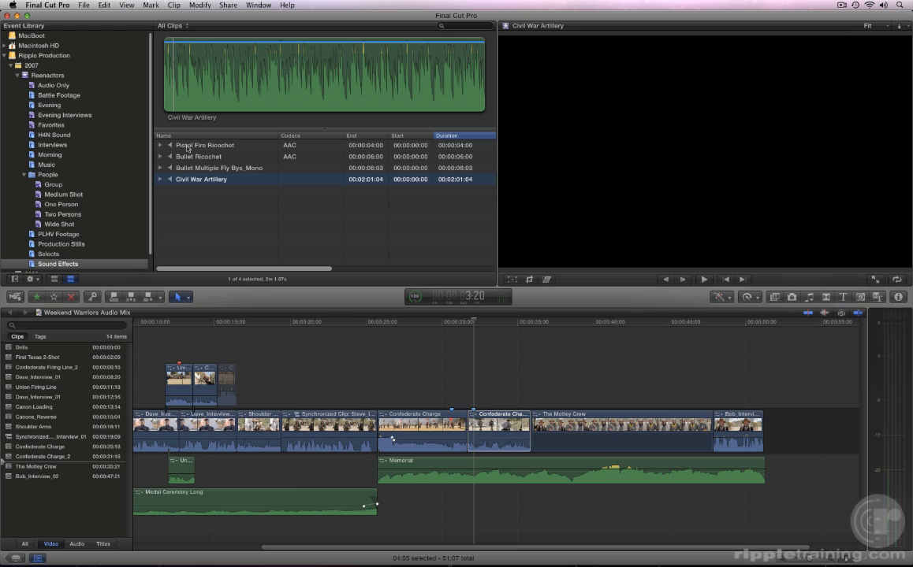
{"action": "scroll", "coordinate": [188, 148], "scroll_direction": "right", "scroll_amount": 3}
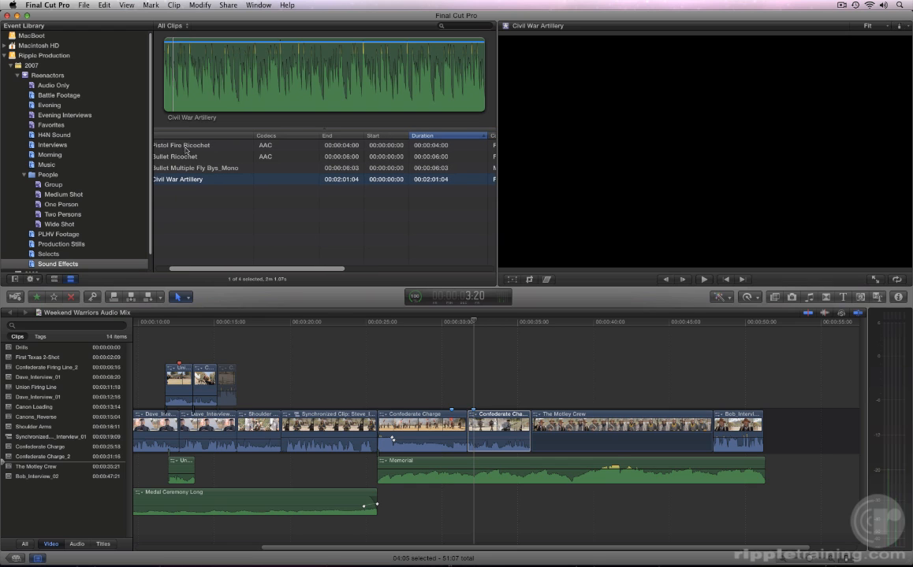
- List the standard markers in the Timeline Index and connect Bullet Ricochet at the 00:00:30:15 marker
{"action": "left_click", "coordinate": [41, 337]}
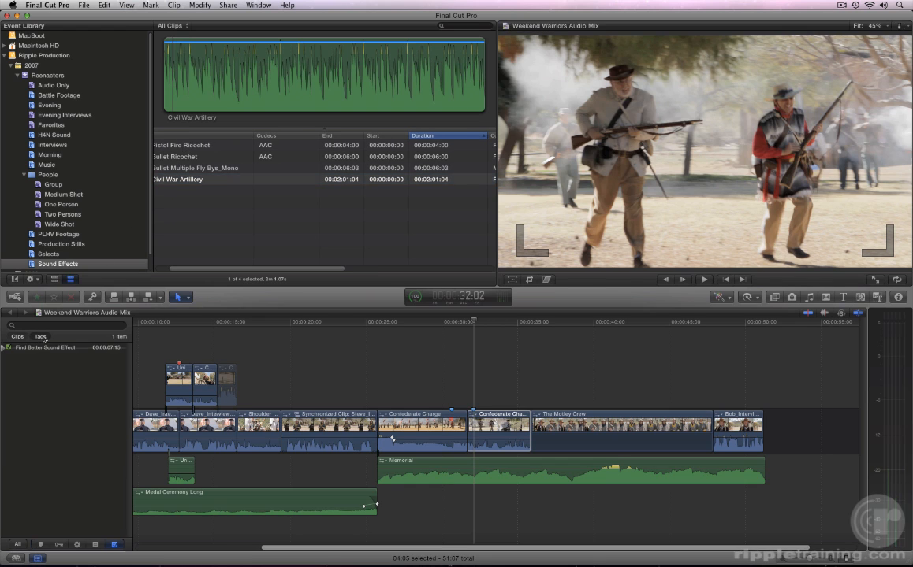
{"action": "left_click", "coordinate": [41, 544]}
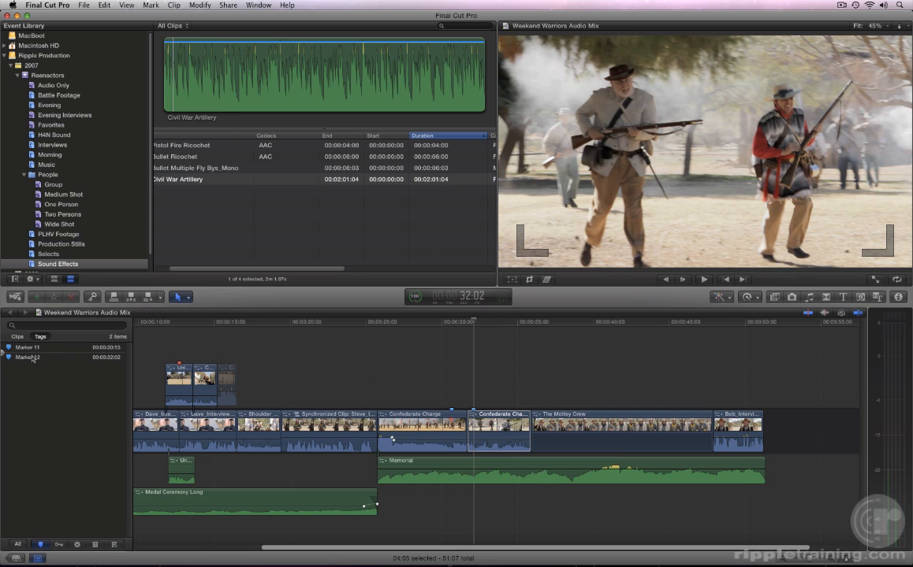
{"action": "left_click", "coordinate": [32, 349]}
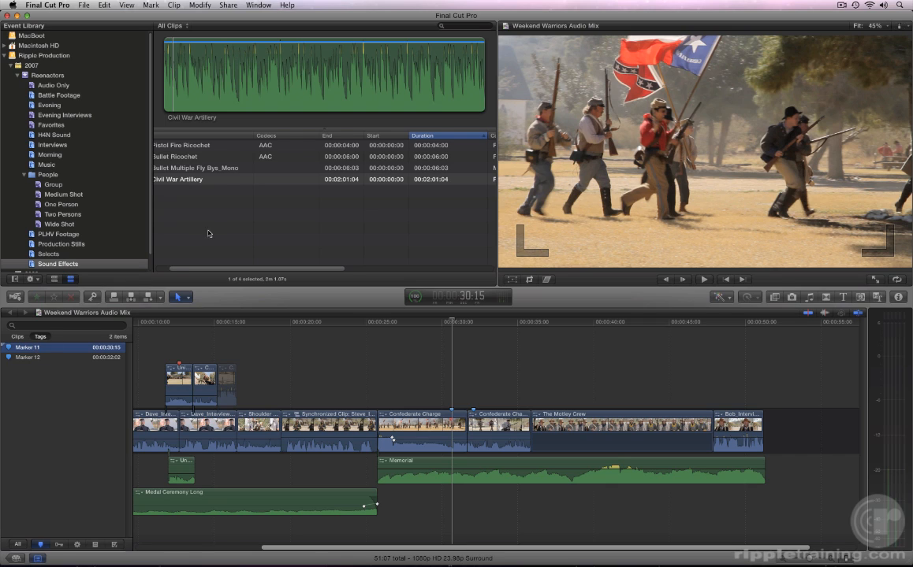
{"action": "scroll", "coordinate": [214, 230], "scroll_direction": "left", "scroll_amount": 3}
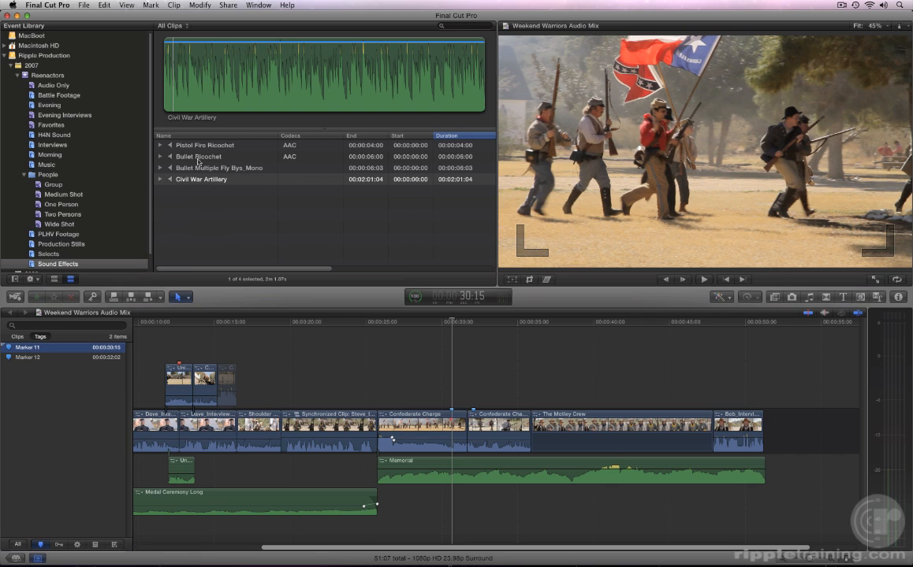
{"action": "left_click", "coordinate": [198, 157]}
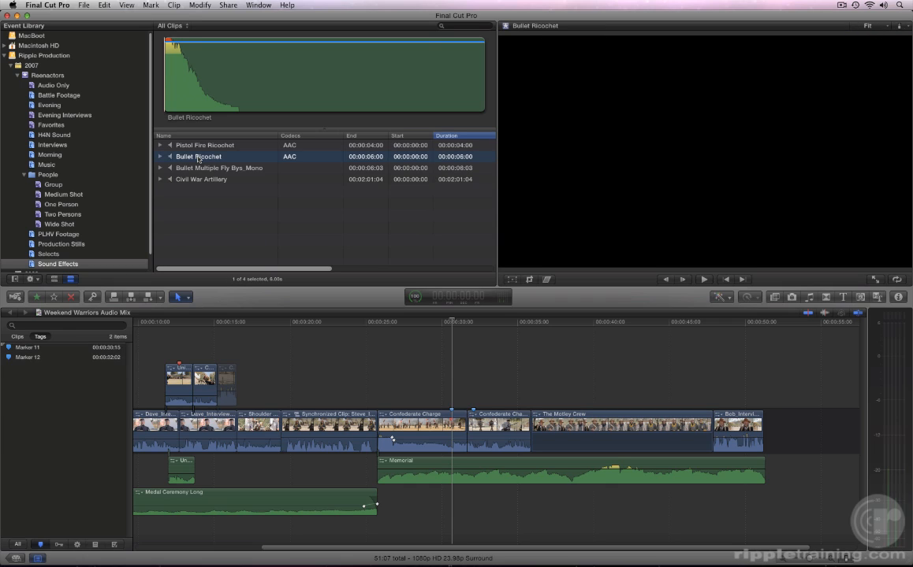
{"action": "key", "text": "q"}
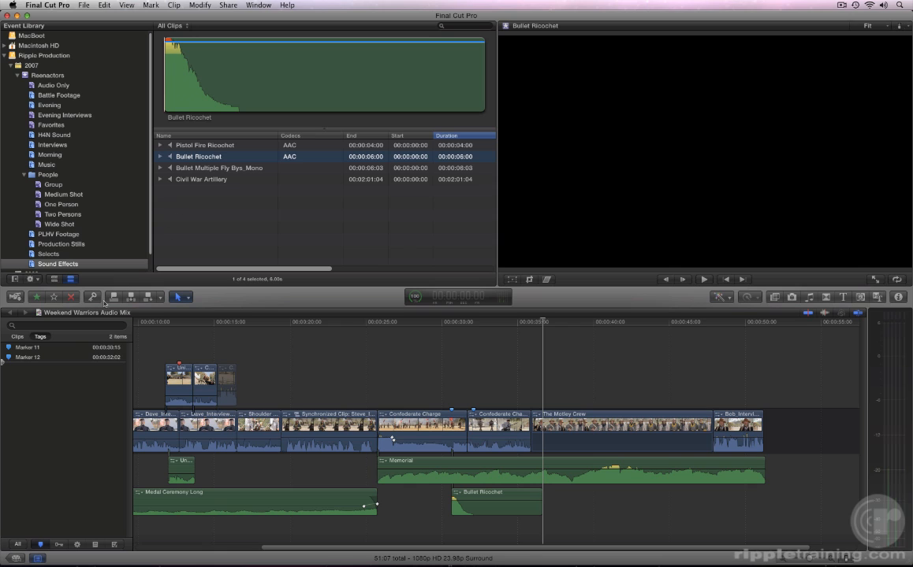
- Connect Bullet Multiple Fly Bys_Mono at the 00:00:32:02 marker and play back the Confederate Charge section
{"action": "left_click", "coordinate": [30, 361]}
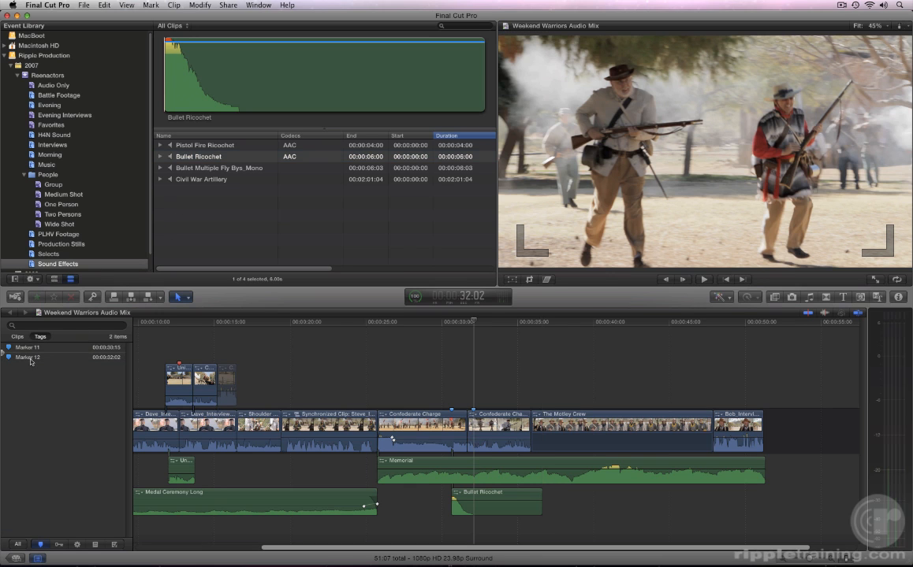
{"action": "left_click", "coordinate": [183, 168]}
{"action": "key", "text": "q"}
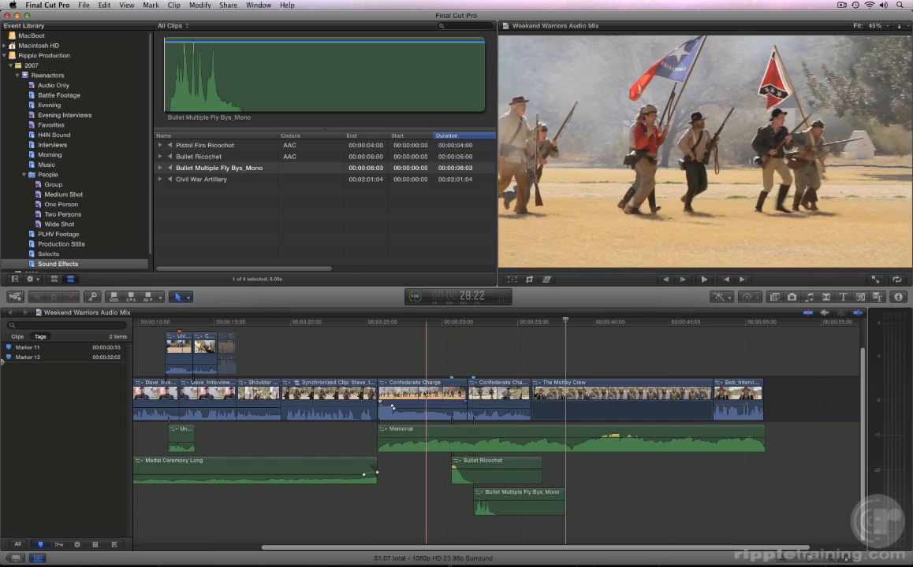
{"action": "key", "text": "space"}
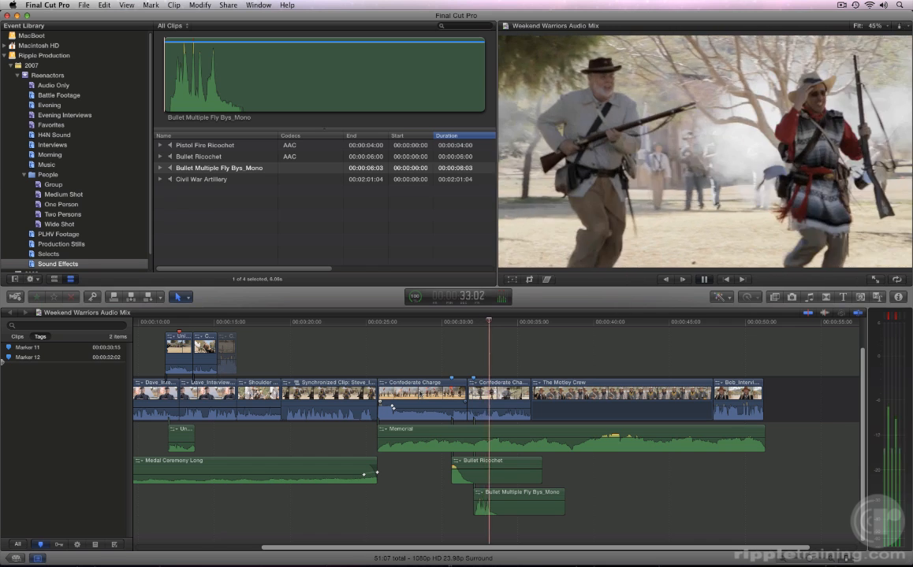
{"action": "key", "text": "space"}
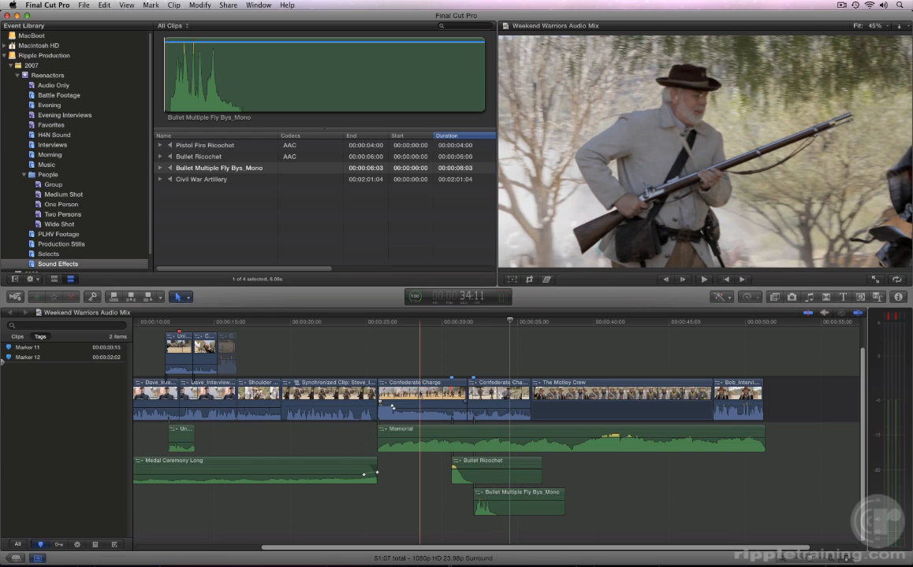
- Connect the first 30 seconds of Civil War Artillery at the start of the Confederate Charge clip, 00:00:25:18
{"action": "key", "text": "Up"}
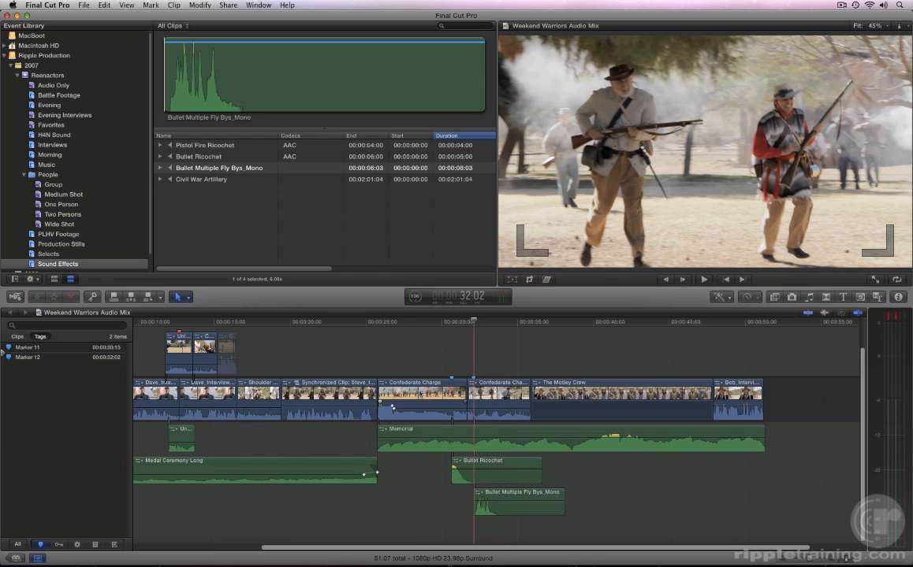
{"action": "key", "text": "Up"}
{"action": "key", "text": "Up"}
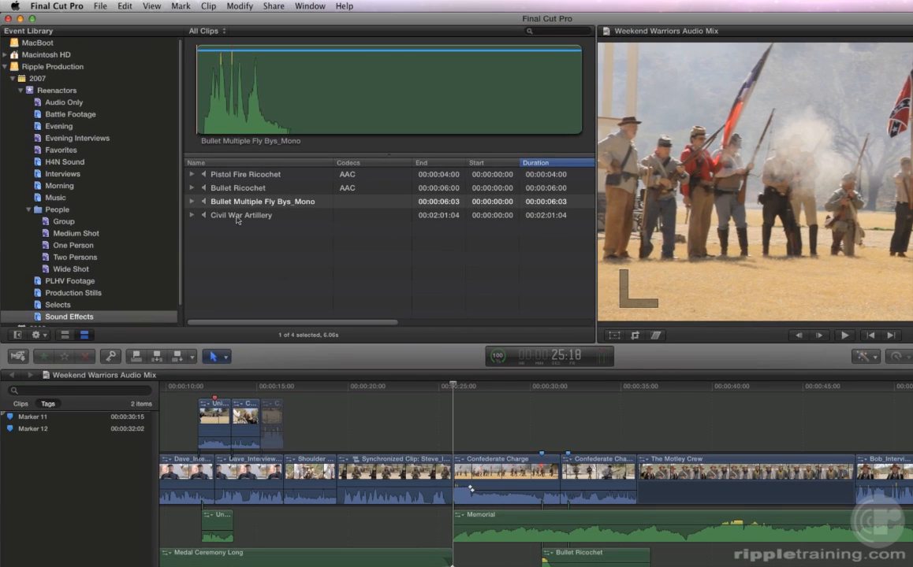
{"action": "left_click", "coordinate": [238, 218]}
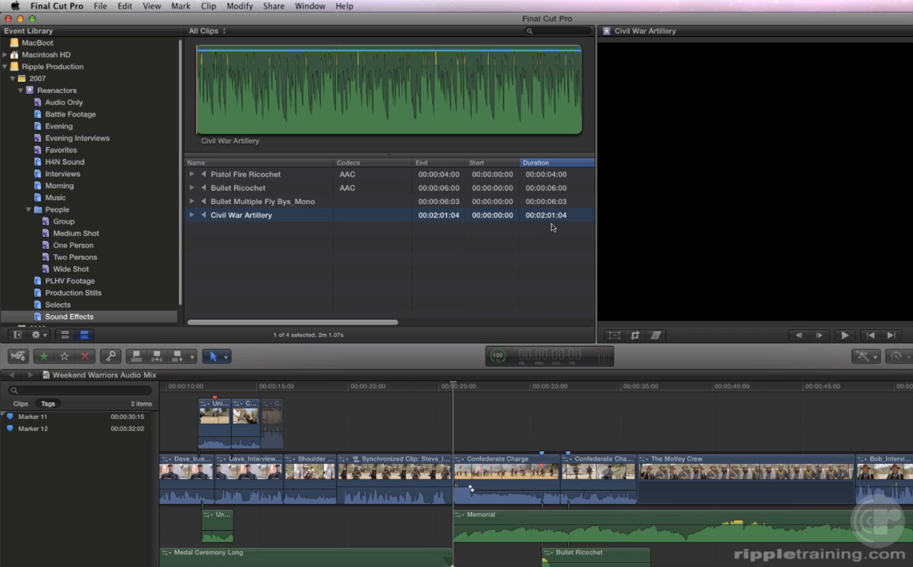
{"action": "left_click", "coordinate": [354, 122]}
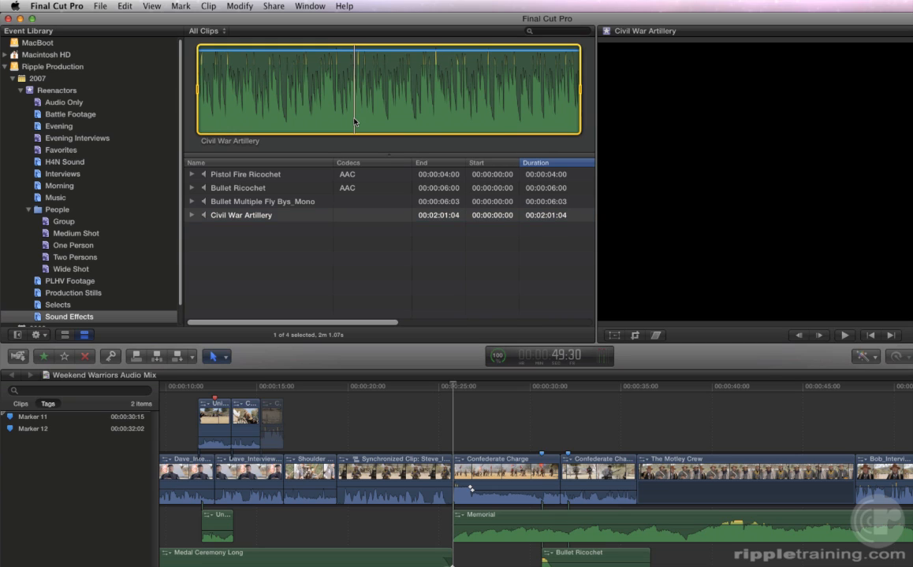
{"action": "key", "text": "ctrl+d"}
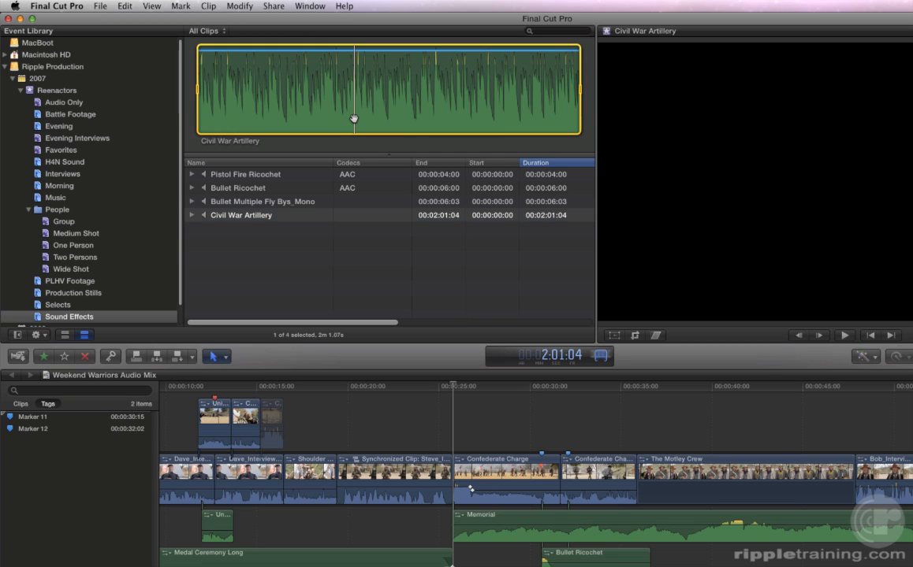
{"action": "type", "text": "3000"}
{"action": "key", "text": "Return"}
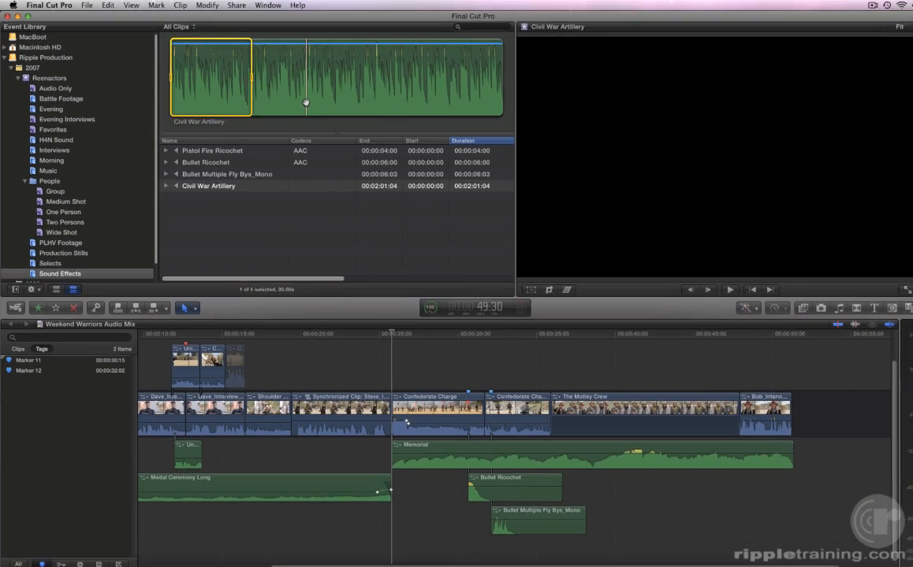
{"action": "key", "text": "q"}
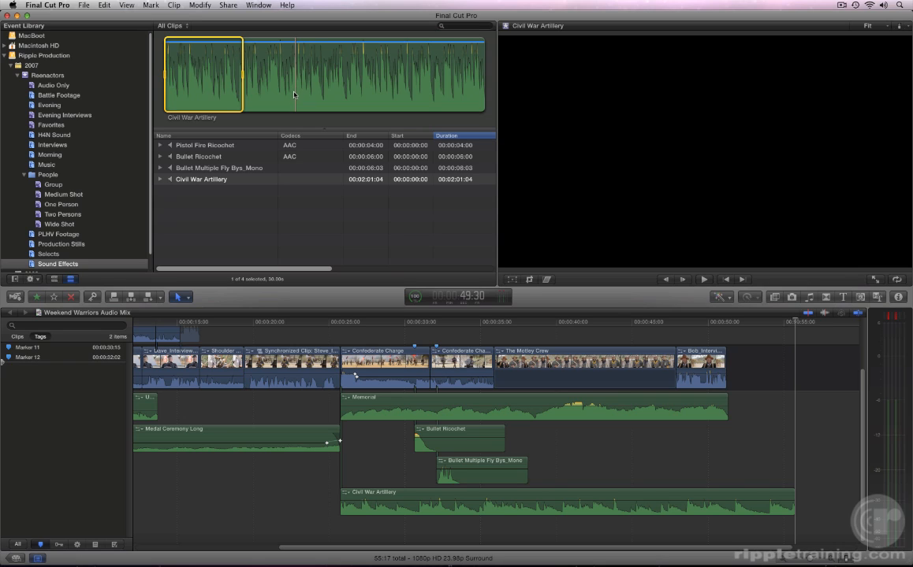
- Play the timeline from just before Confederate Charge to review the mix with the connected sound effects
{"action": "left_click", "coordinate": [326, 324]}
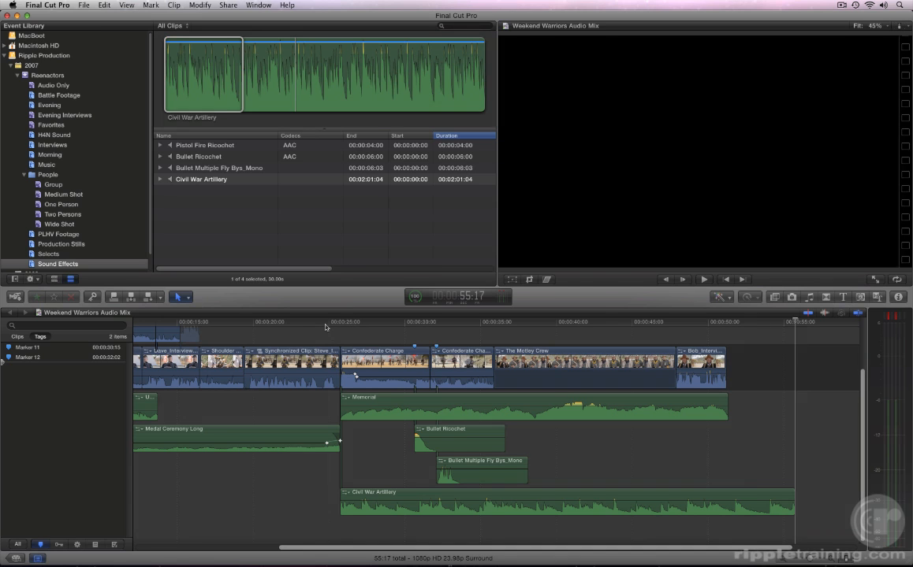
{"action": "key", "text": "space"}
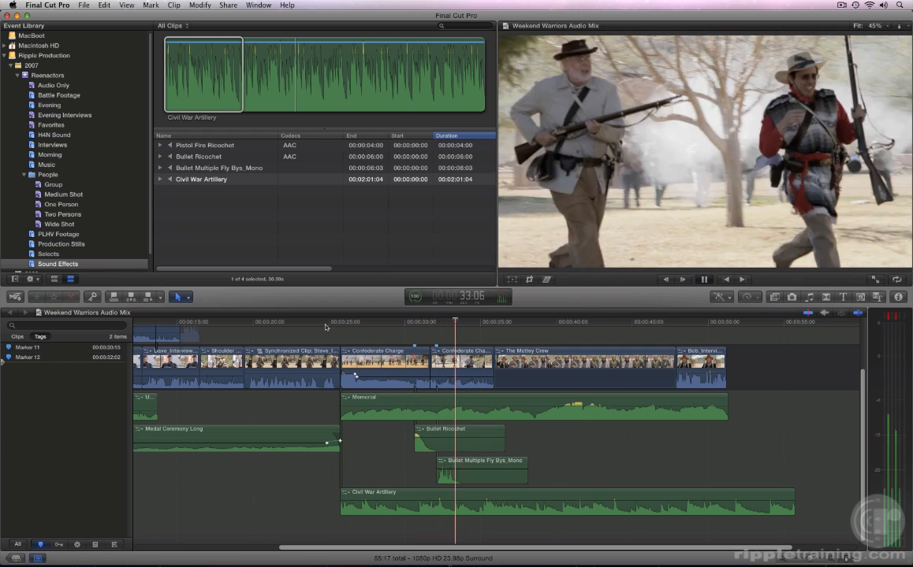
{"action": "key", "text": "space"}
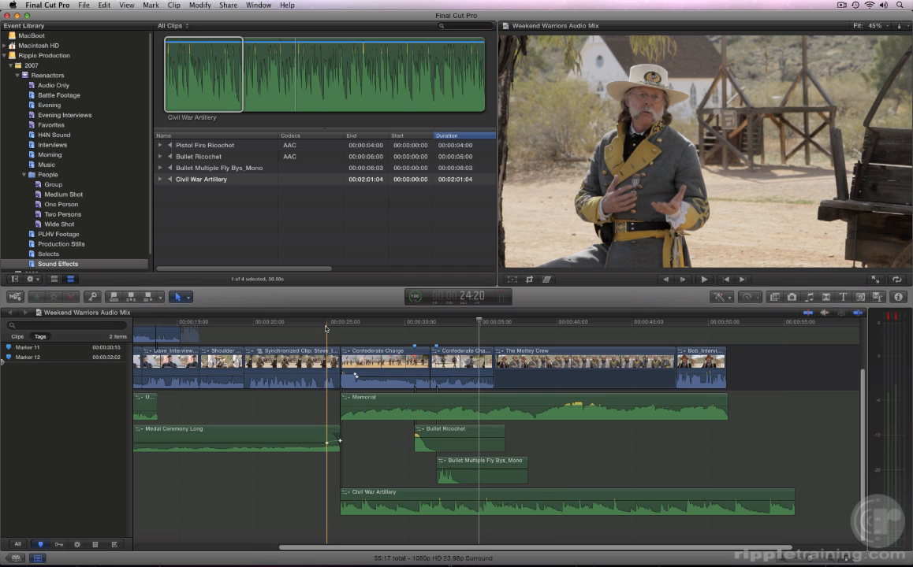
- Inspect the audio properties of the connected Bullet Ricochet clip and set its channel configuration to Dual Mono
{"action": "left_click", "coordinate": [456, 443]}
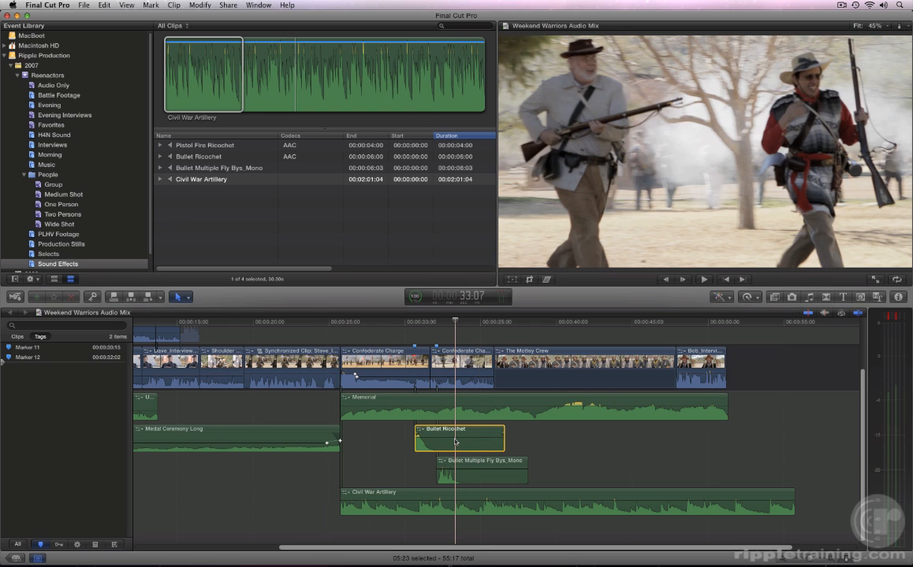
{"action": "key", "text": "super+4"}
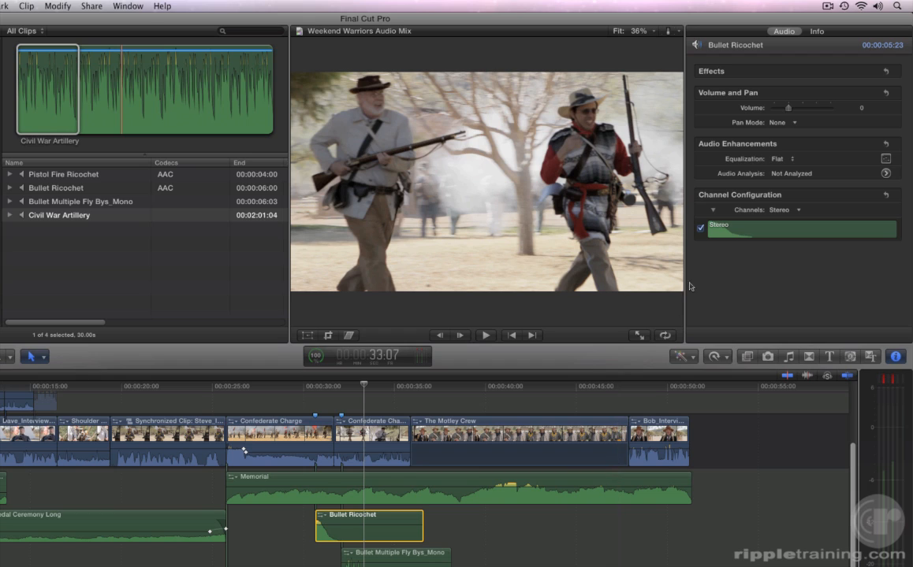
{"action": "left_click", "coordinate": [712, 210]}
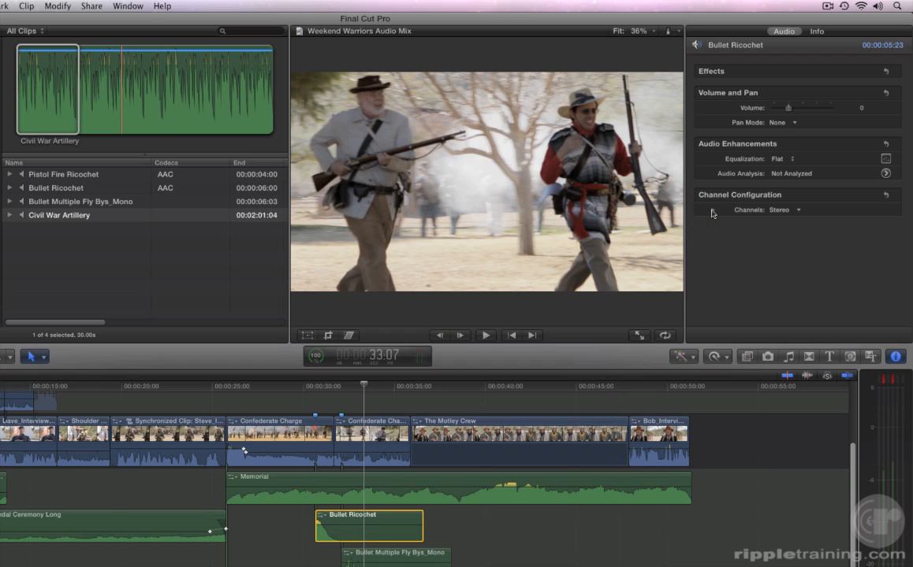
{"action": "left_click", "coordinate": [713, 211]}
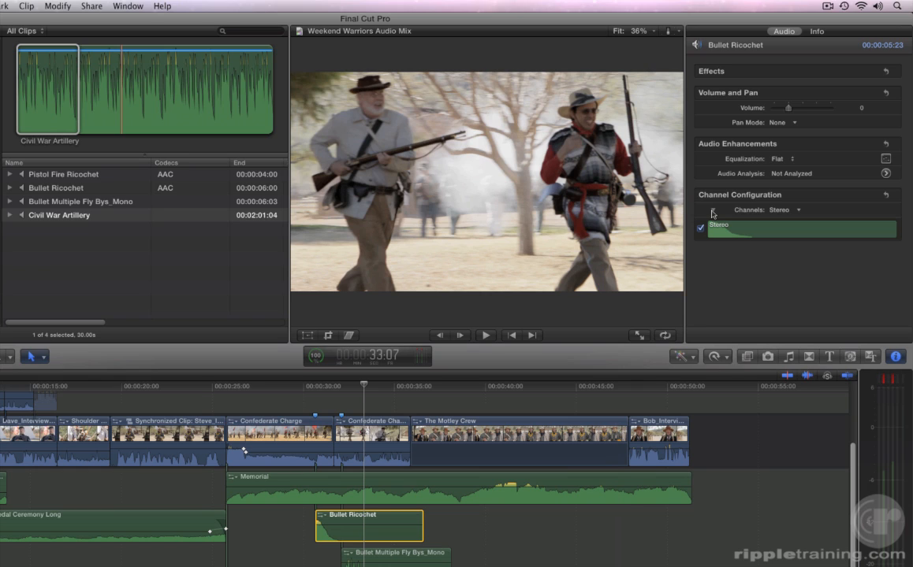
{"action": "left_click", "coordinate": [729, 233]}
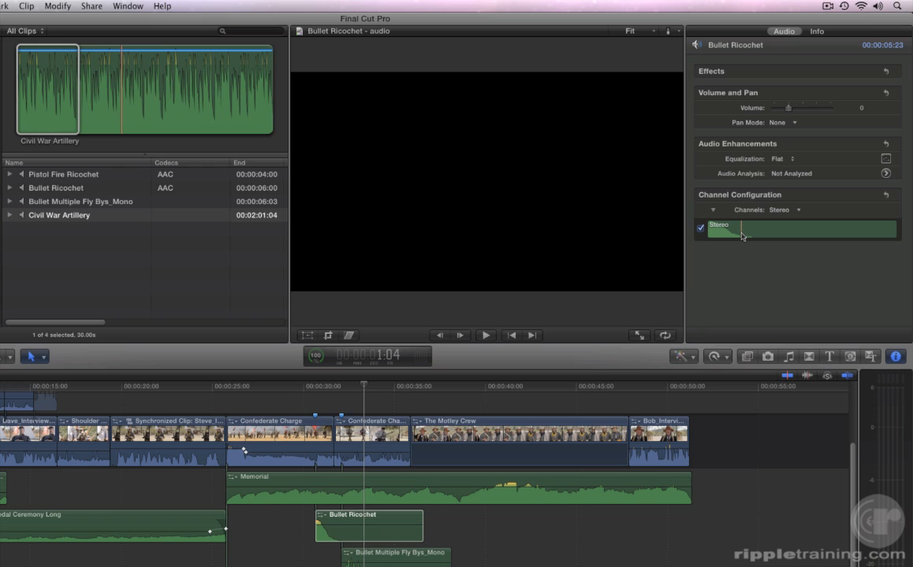
{"action": "left_click", "coordinate": [782, 209]}
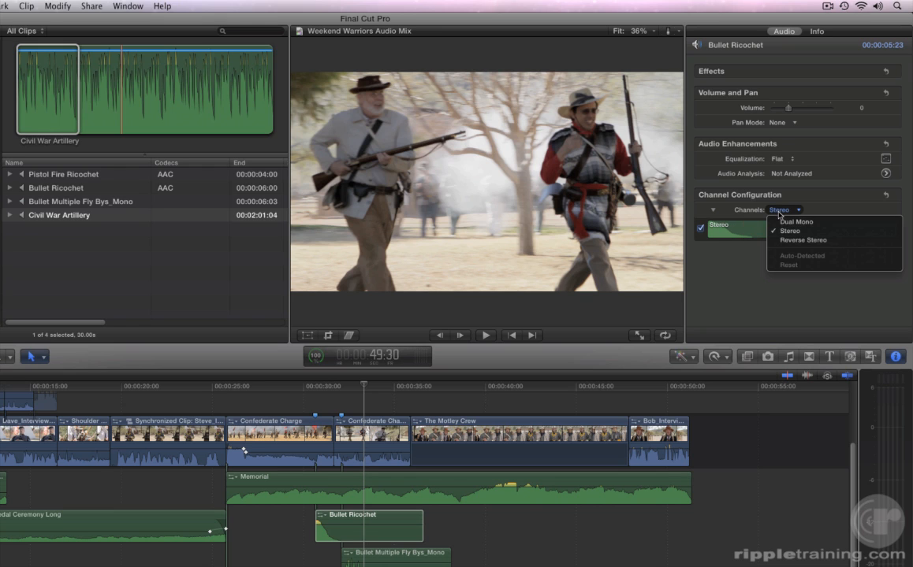
{"action": "left_click", "coordinate": [779, 224]}
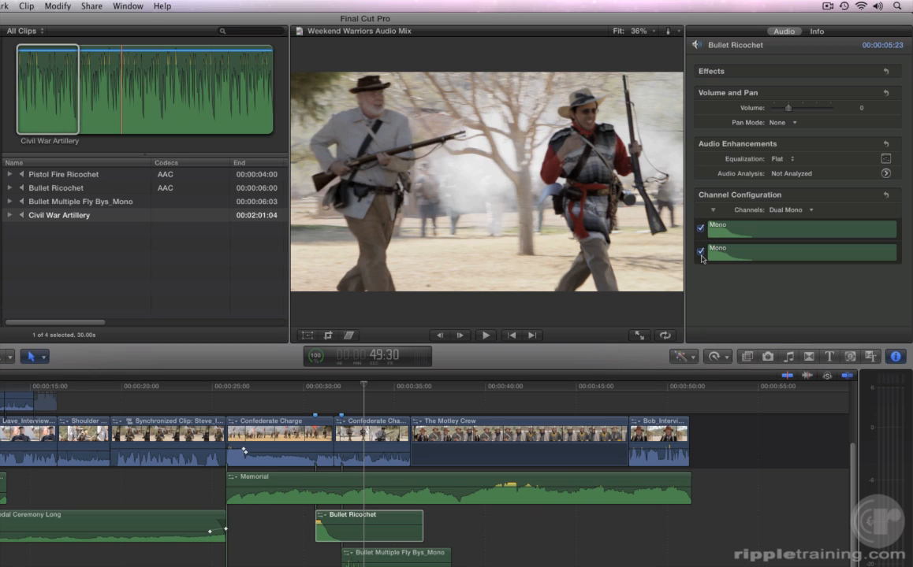
- Disable the second mono channel of the Bullet Ricochet clip and enable it again
{"action": "left_click", "coordinate": [701, 252]}
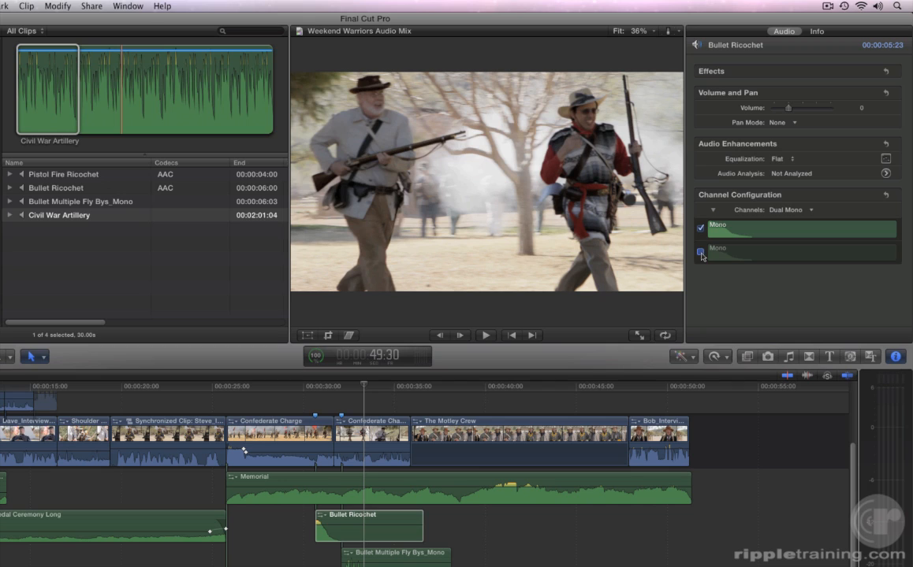
{"action": "left_click", "coordinate": [701, 253]}
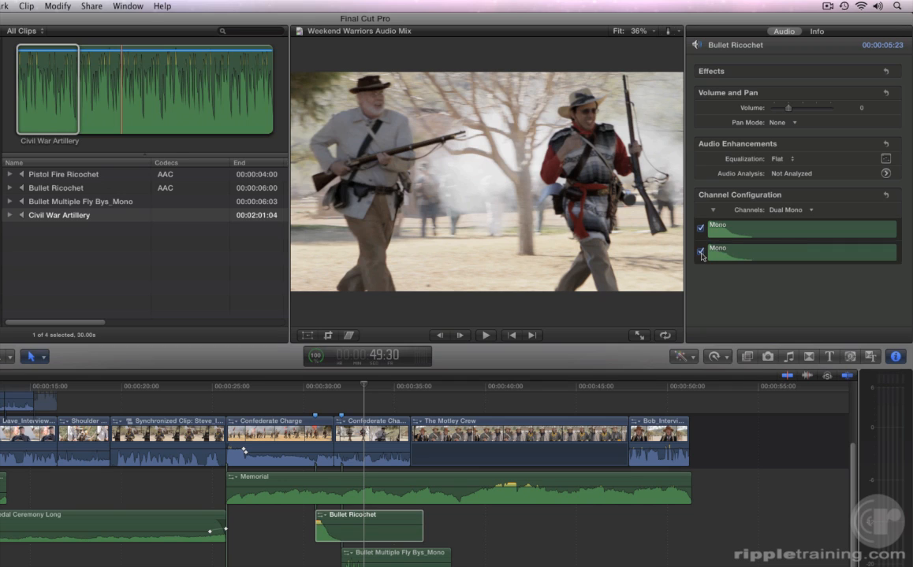
- Set the channel configuration of the Bullet Ricochet clip to Stereo
{"action": "left_click", "coordinate": [784, 211]}
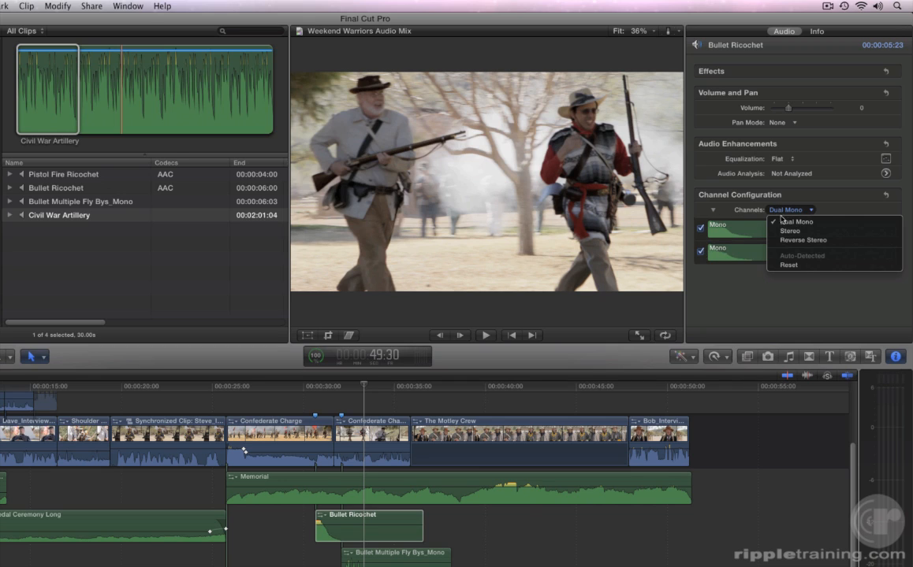
{"action": "left_click", "coordinate": [769, 230]}
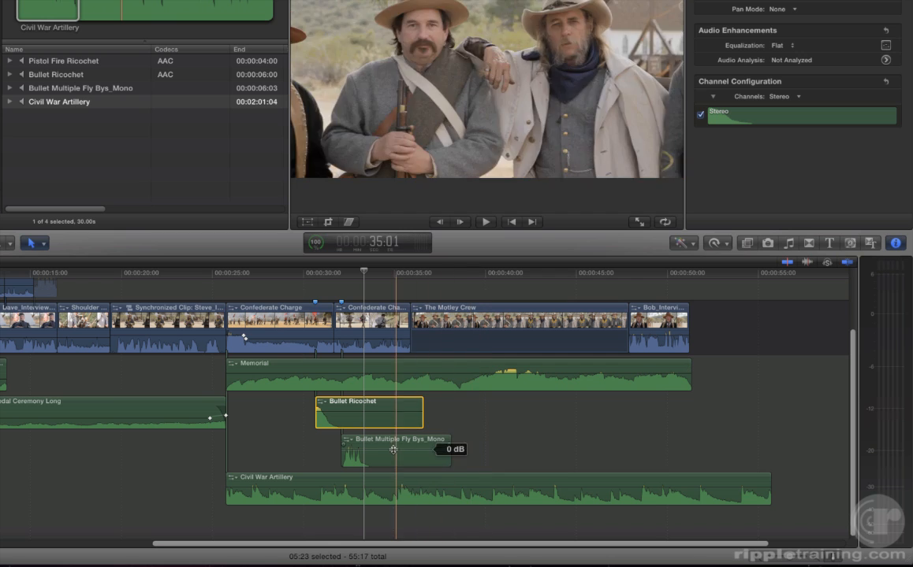
- Solo the Bullet Multiple Fly Bys_Mono clip, listen to it from its start, and turn solo off again
{"action": "left_click", "coordinate": [392, 456]}
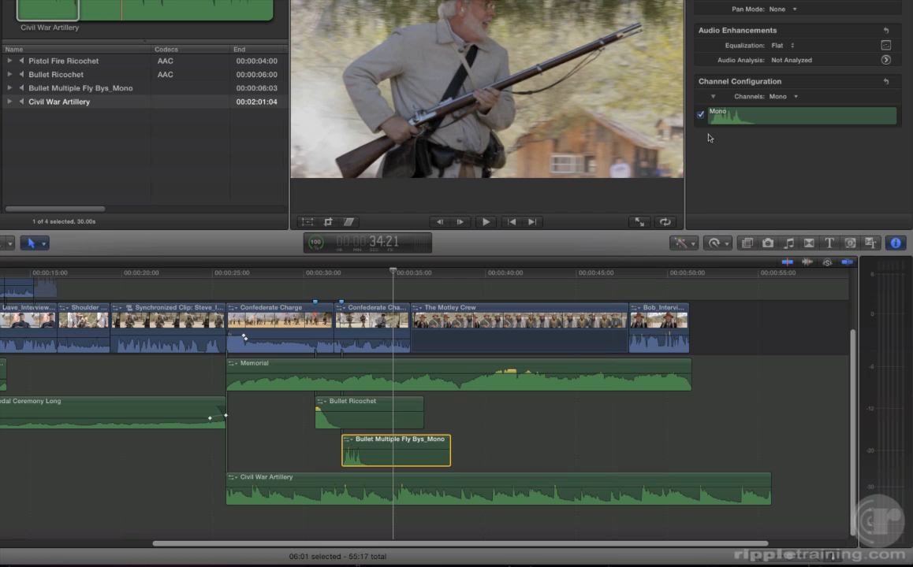
{"action": "key", "text": "alt+s"}
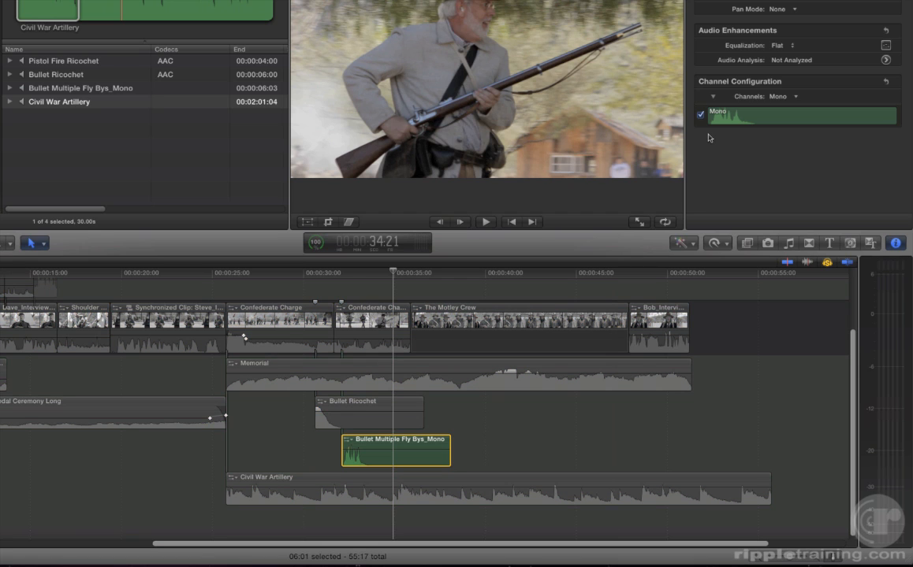
{"action": "key", "text": "shift+i"}
{"action": "key", "text": "space"}
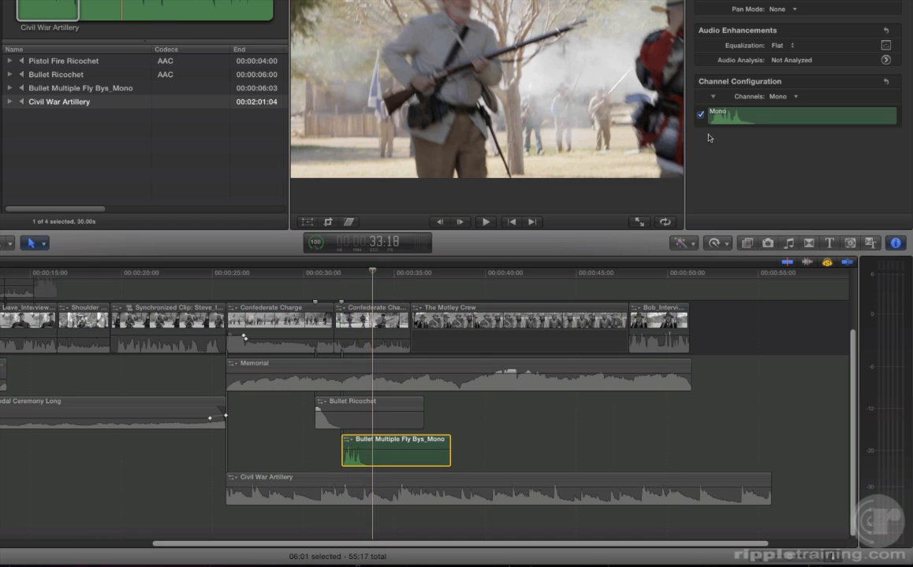
{"action": "key", "text": "shift+i"}
{"action": "key", "text": "space"}
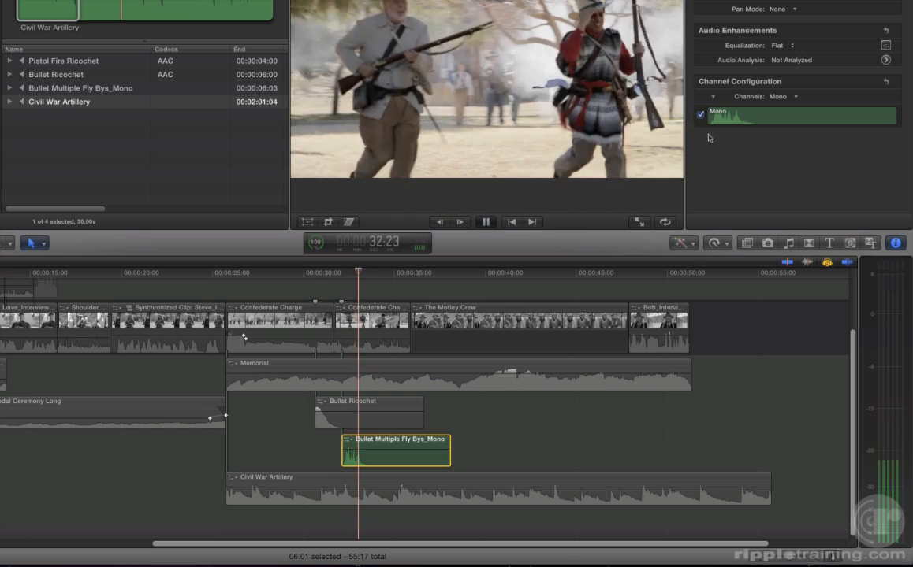
{"action": "key", "text": "space"}
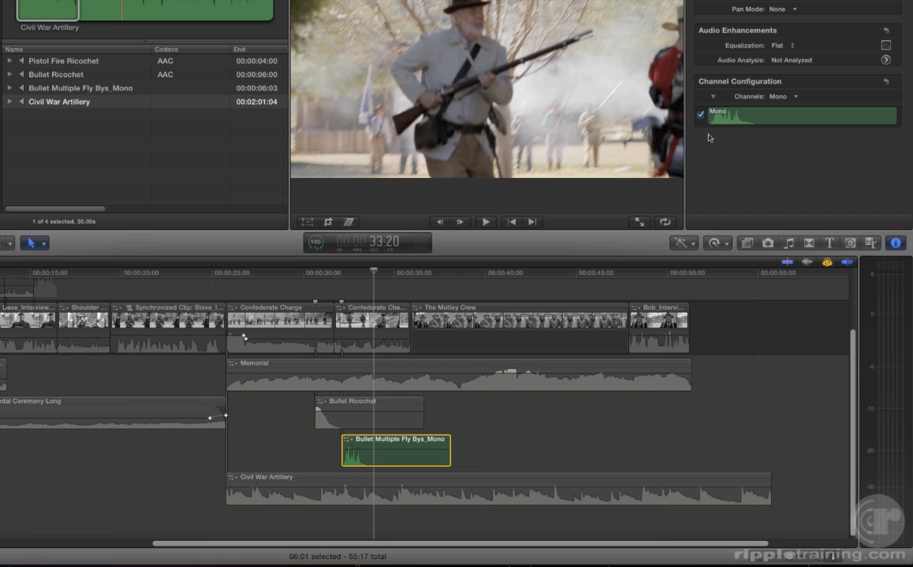
{"action": "key", "text": "alt+s"}
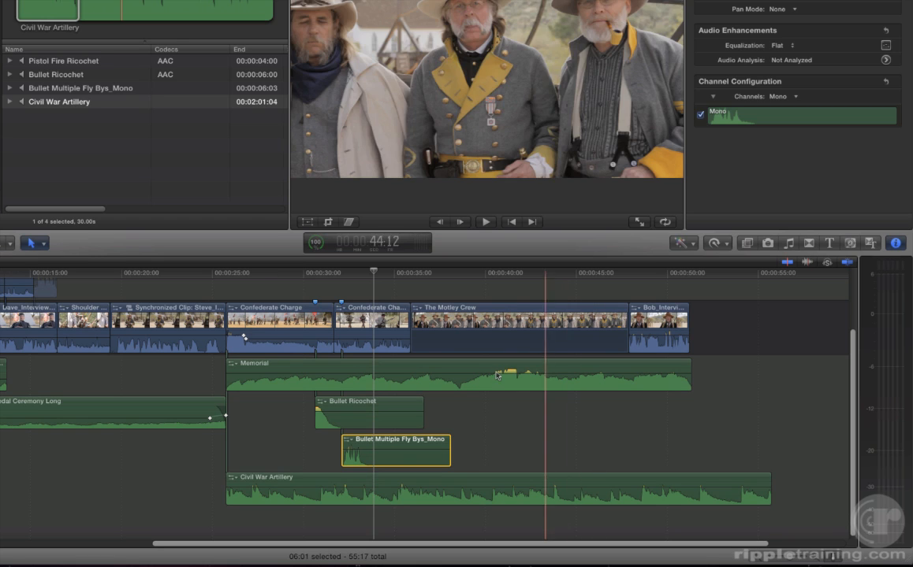
- Solo the connected Bullet Ricochet clip and play it from its start to hear its stereo sound
{"action": "left_click", "coordinate": [344, 424]}
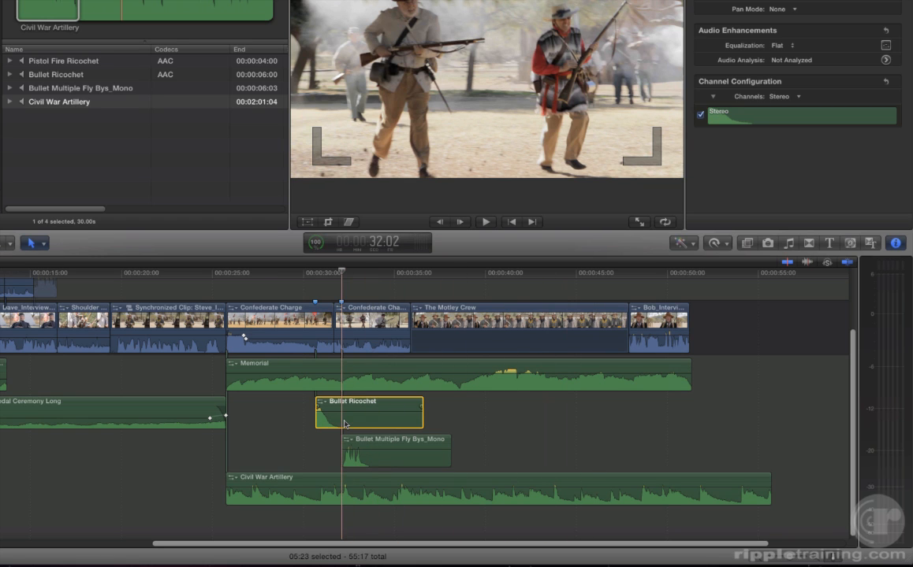
{"action": "key", "text": "alt+s"}
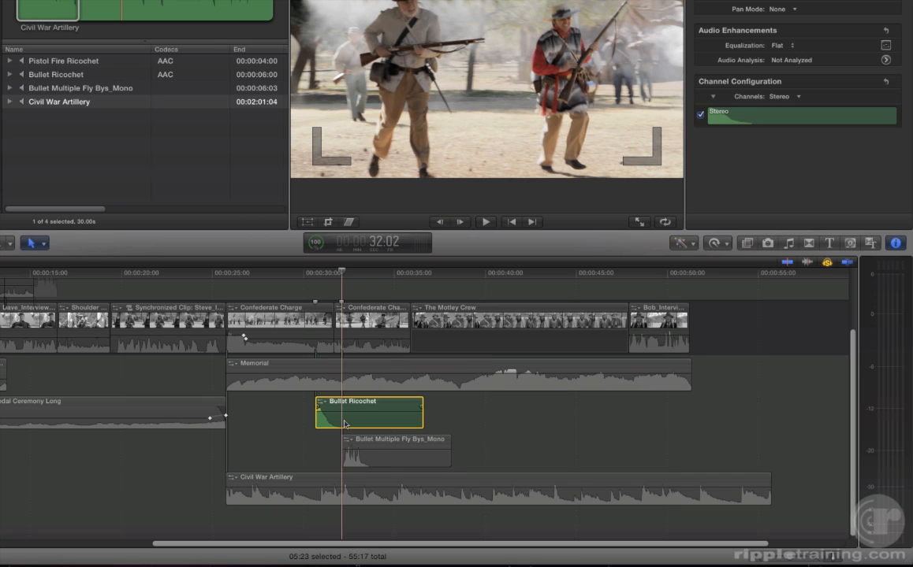
{"action": "key", "text": "j"}
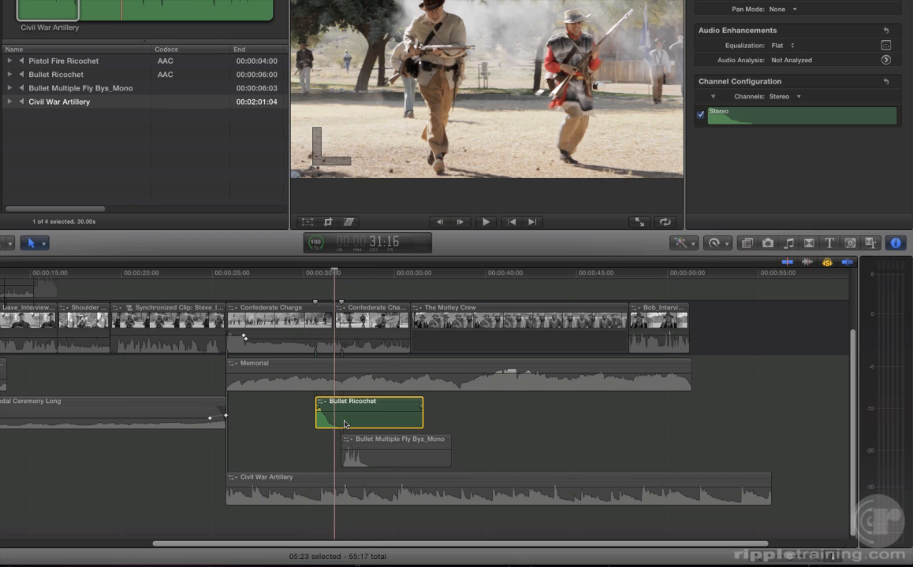
{"action": "key", "text": "Up"}
{"action": "key", "text": "space"}
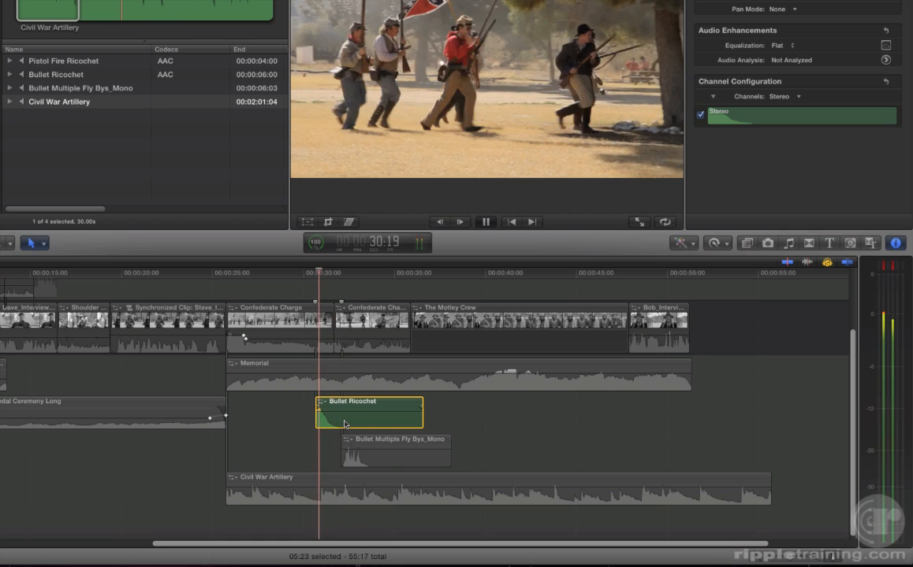
{"action": "key", "text": "Up"}
{"action": "key", "text": "Up"}
{"action": "key", "text": "space"}
{"action": "key", "text": "space"}
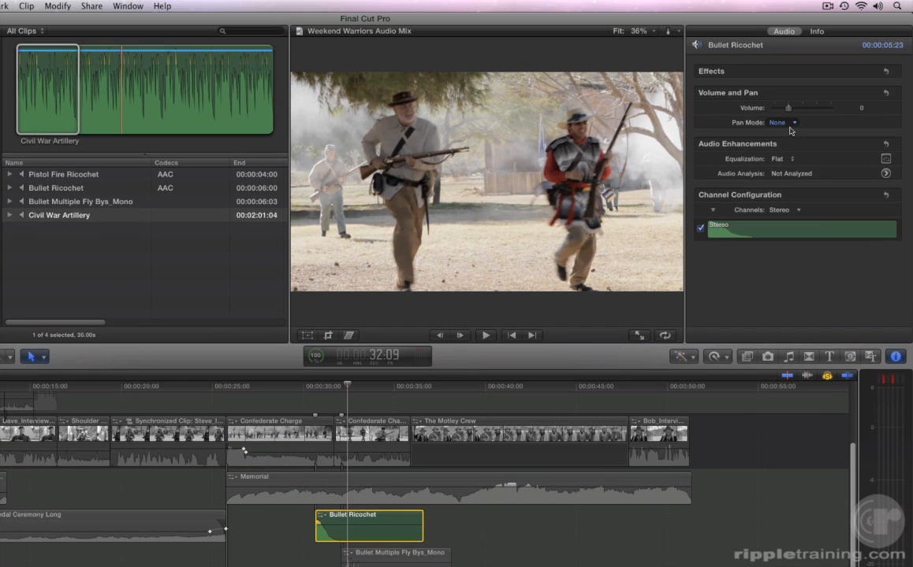
- Set the Bullet Ricochet clip's pan mode to Create Space and expand the Surround Panner controls
{"action": "left_click", "coordinate": [780, 88]}
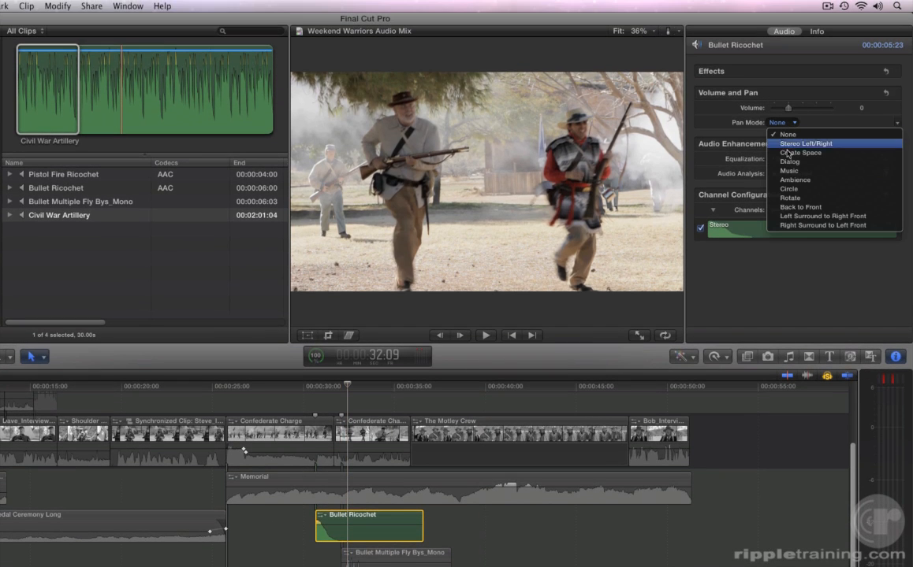
{"action": "left_click", "coordinate": [788, 153]}
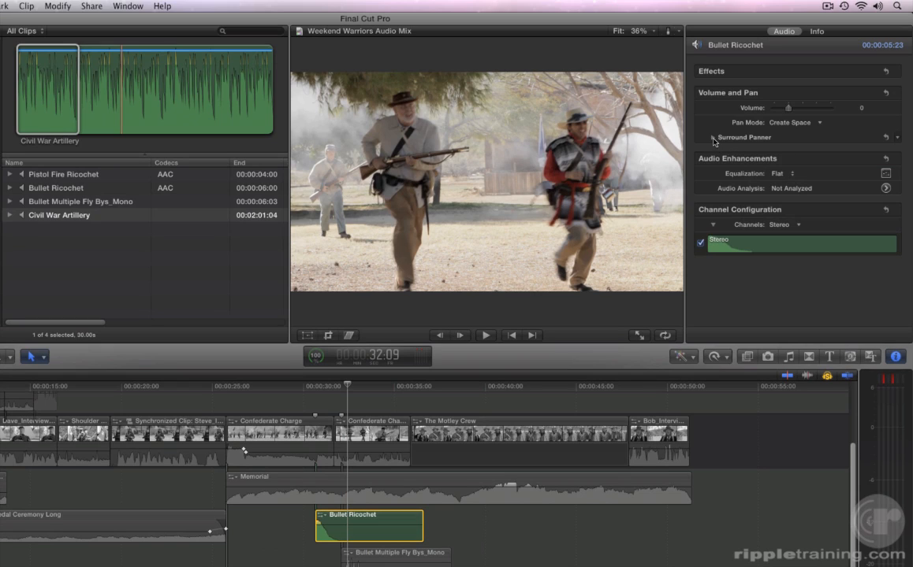
{"action": "left_click", "coordinate": [713, 139]}
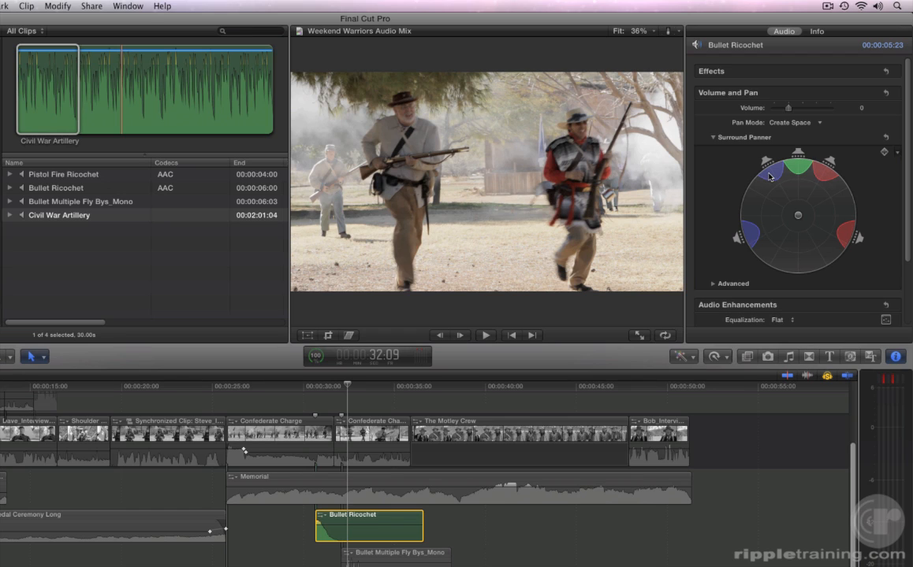
- Try front, rear and side sound positions for Bullet Ricochet in the Surround Panner, and reset the puck to the center
{"action": "left_click", "coordinate": [798, 218]}
{"action": "left_click_drag", "start_coordinate": [797, 218], "coordinate": [841, 209]}
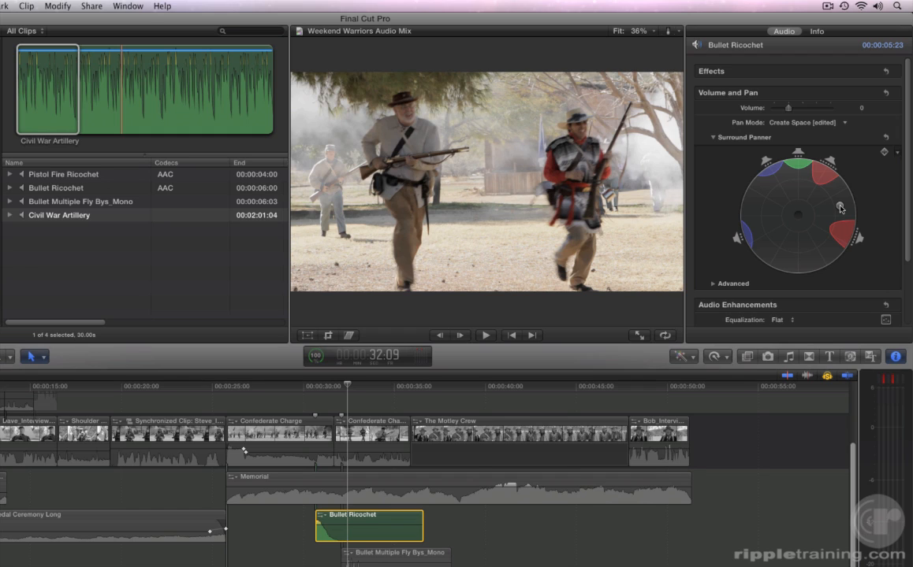
{"action": "left_click_drag", "start_coordinate": [840, 208], "coordinate": [754, 236]}
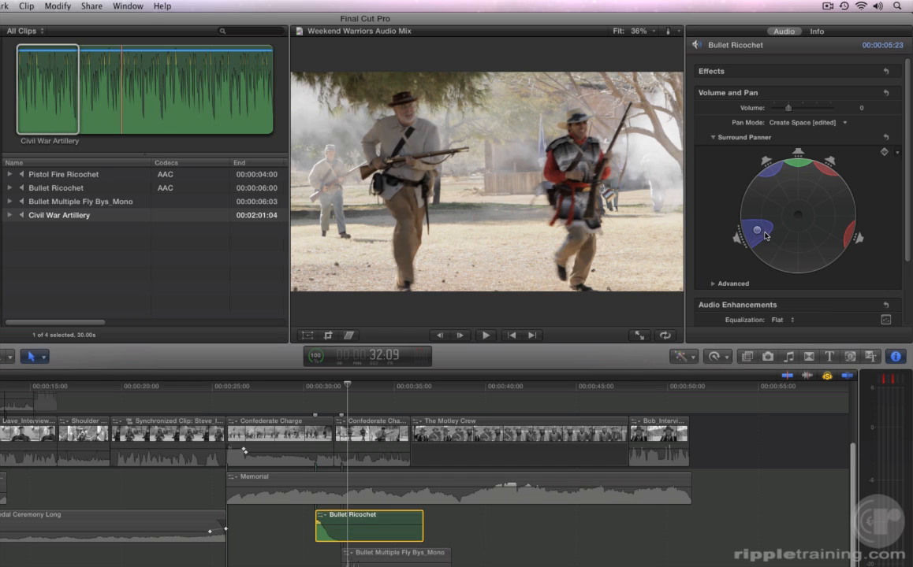
{"action": "left_click_drag", "start_coordinate": [754, 236], "coordinate": [797, 270]}
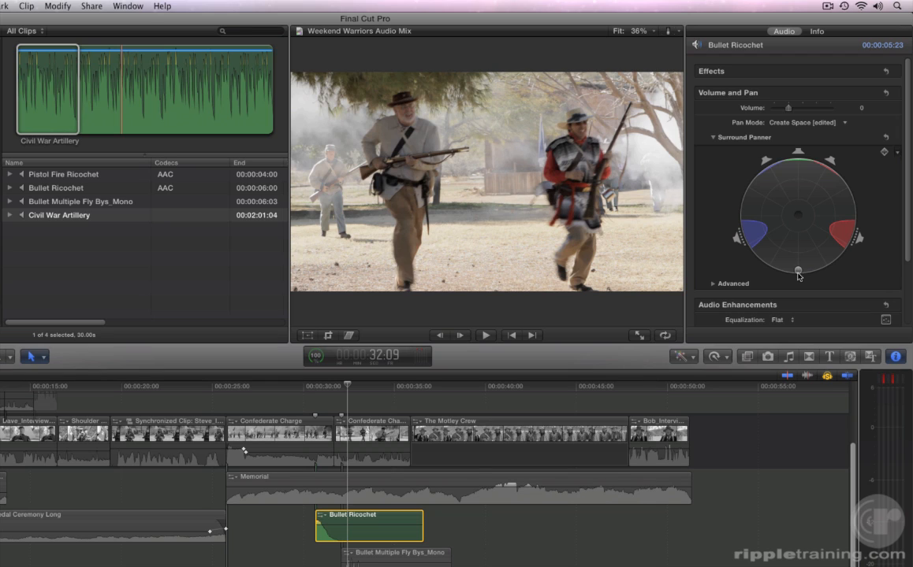
{"action": "left_click_drag", "start_coordinate": [797, 270], "coordinate": [750, 192]}
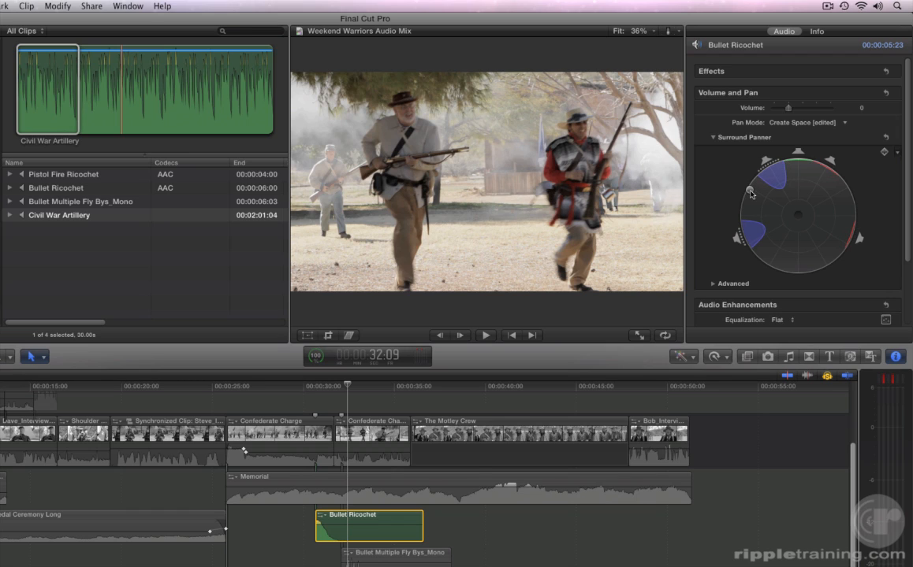
{"action": "double_click", "coordinate": [750, 192]}
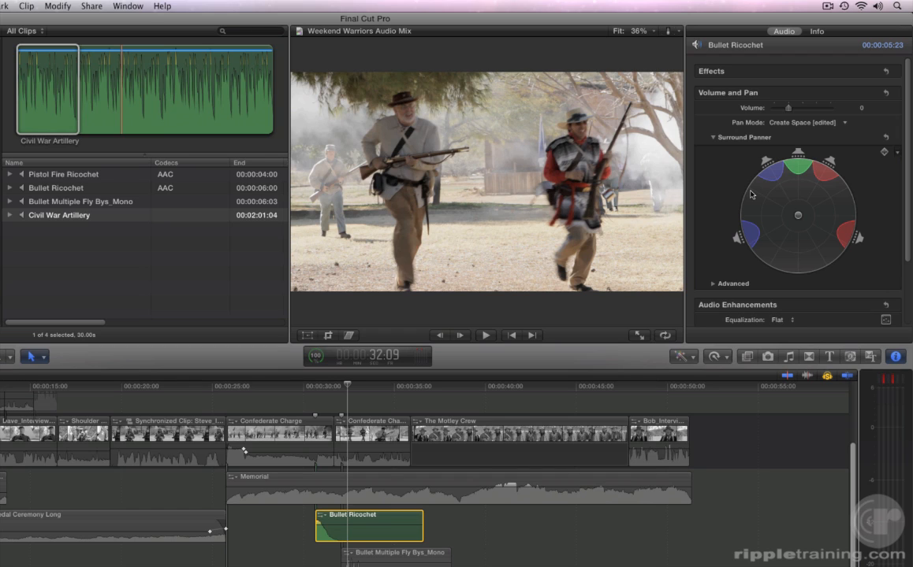
- Try the Dialog and Ambience pan modes on the Bullet Ricochet clip
{"action": "left_click", "coordinate": [806, 123]}
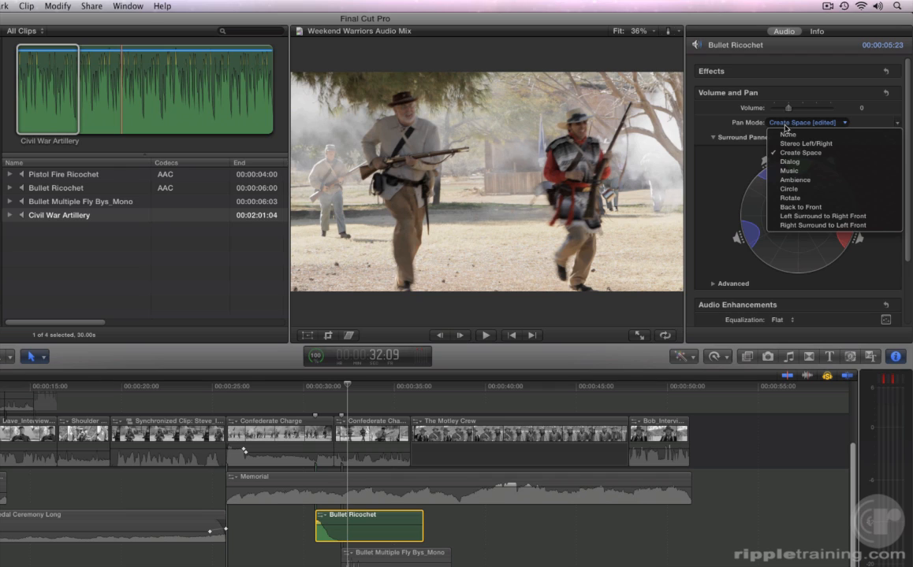
{"action": "left_click", "coordinate": [788, 161]}
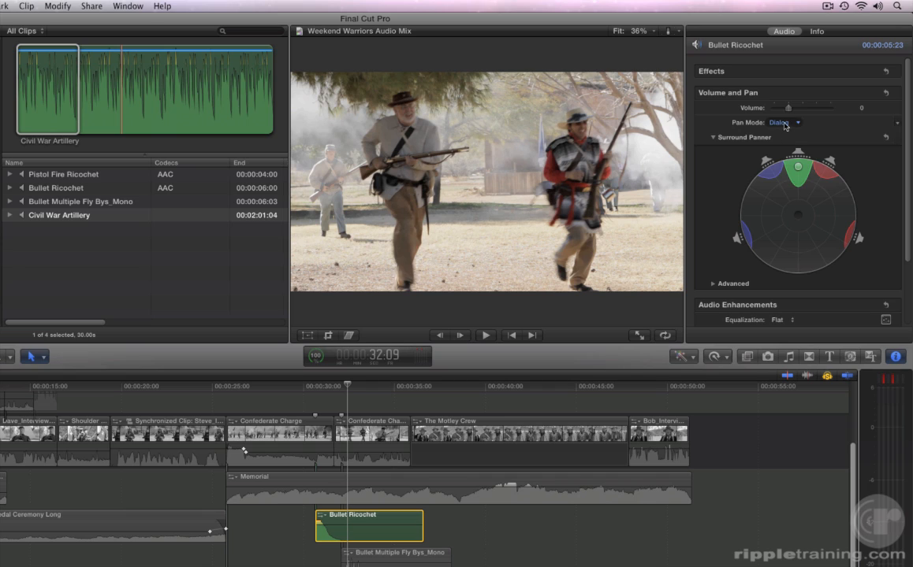
{"action": "left_click", "coordinate": [785, 124]}
{"action": "left_click", "coordinate": [785, 180]}
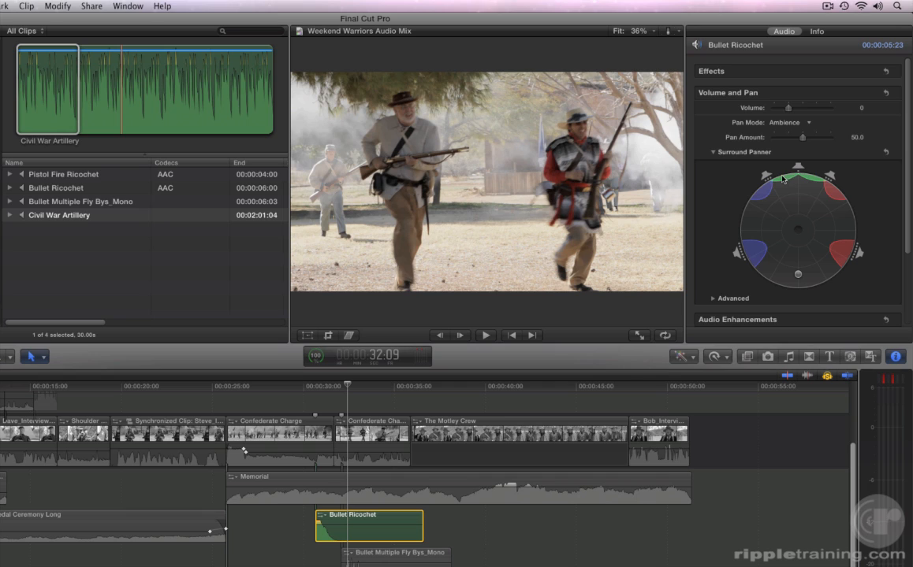
- Set the Bullet Ricochet pan mode to Right Surround to Left Front and sweep the Pan Amount from -100 to 100
{"action": "left_click", "coordinate": [786, 124]}
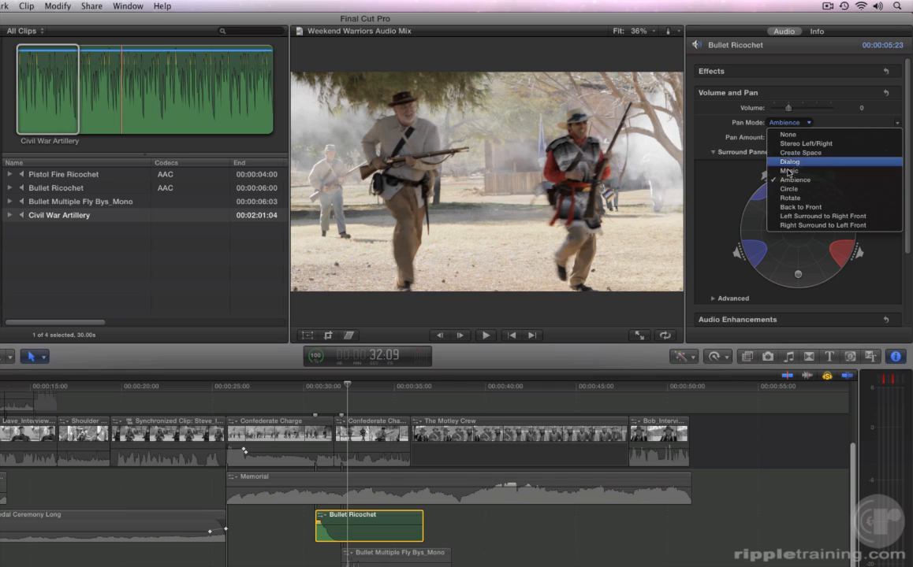
{"action": "left_click", "coordinate": [789, 226]}
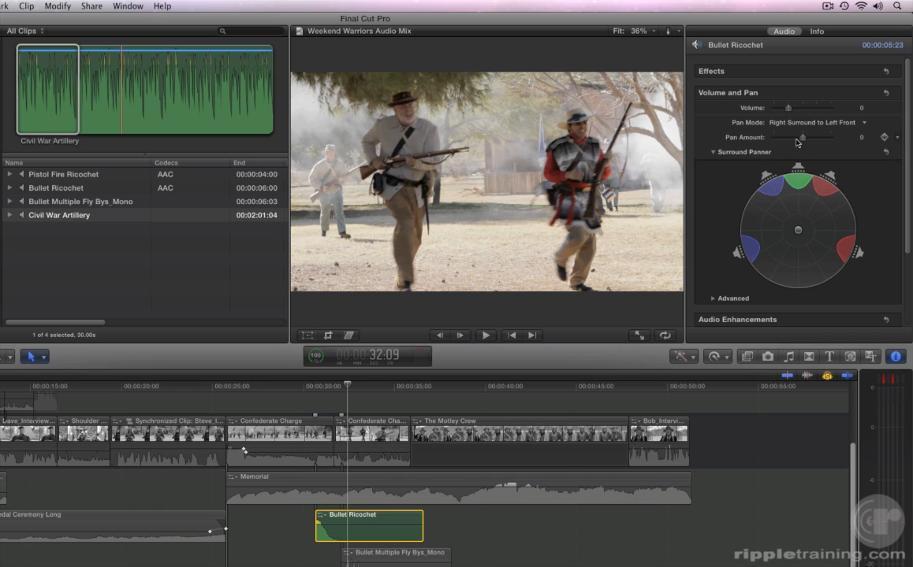
{"action": "left_click_drag", "start_coordinate": [800, 140], "coordinate": [758, 142]}
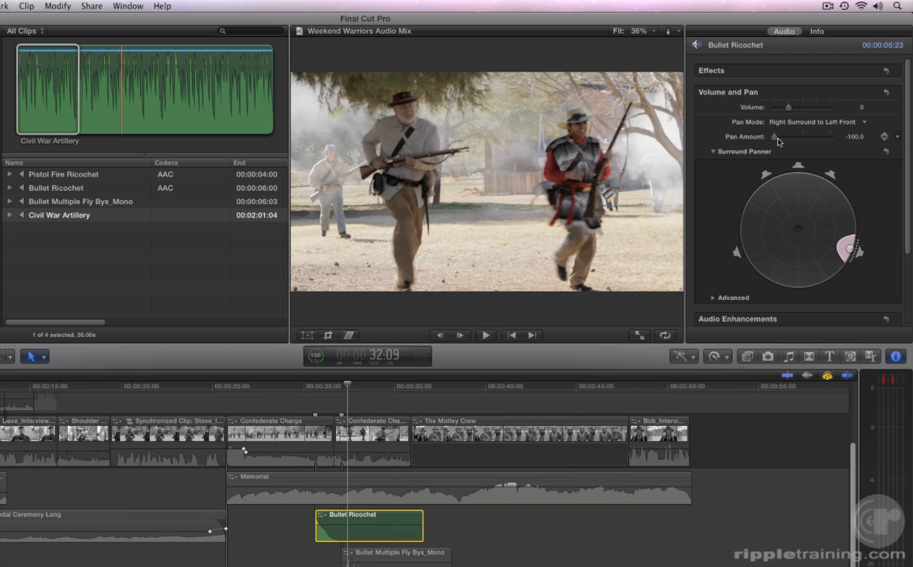
{"action": "left_click_drag", "start_coordinate": [774, 137], "coordinate": [833, 140]}
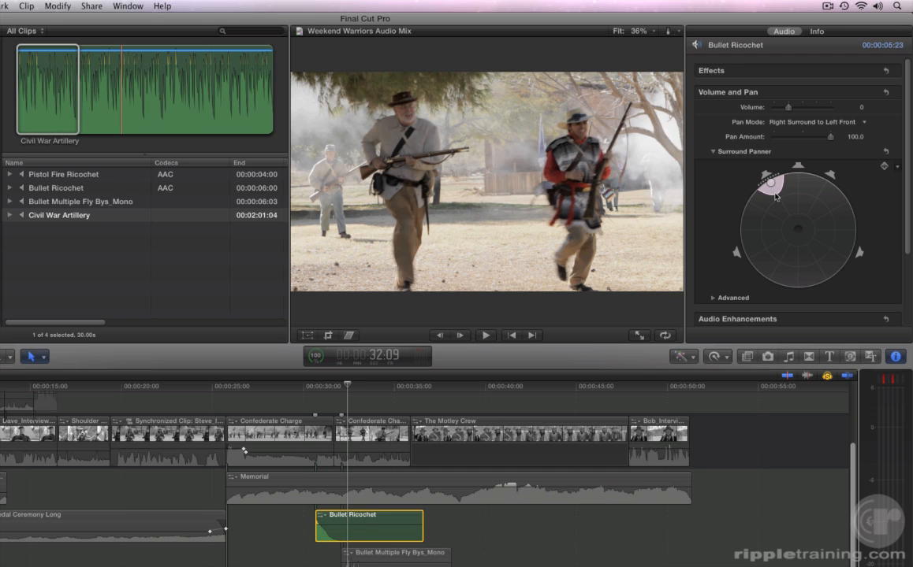
- At the start of Bullet Ricochet, 00:00:30:15, set the Pan Amount to -100 and add a keyframe
{"action": "key", "text": "Up"}
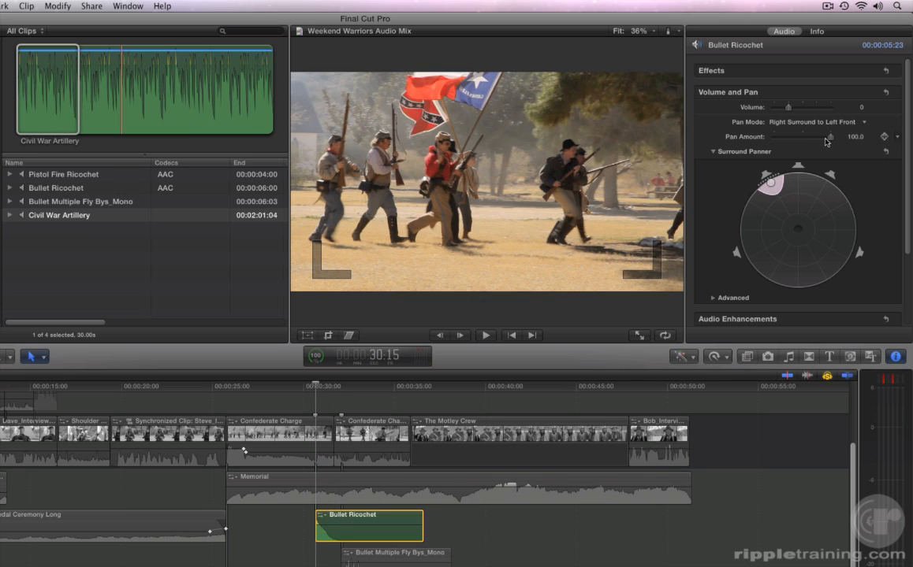
{"action": "left_click_drag", "start_coordinate": [829, 136], "coordinate": [761, 145]}
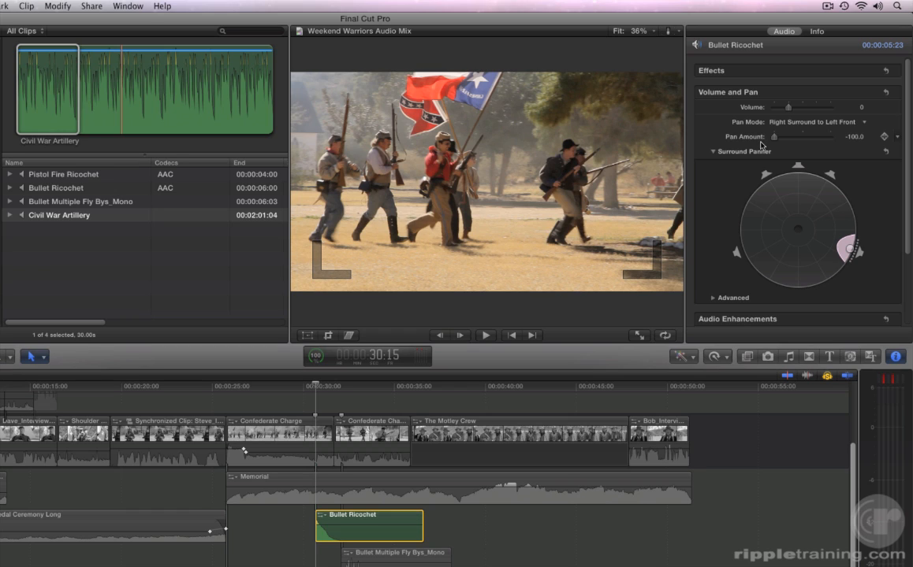
{"action": "left_click", "coordinate": [883, 137]}
- Add a second Pan Amount keyframe at 00:00:31:01 in Bullet Ricochet and set it to 100
{"action": "left_click", "coordinate": [323, 391]}
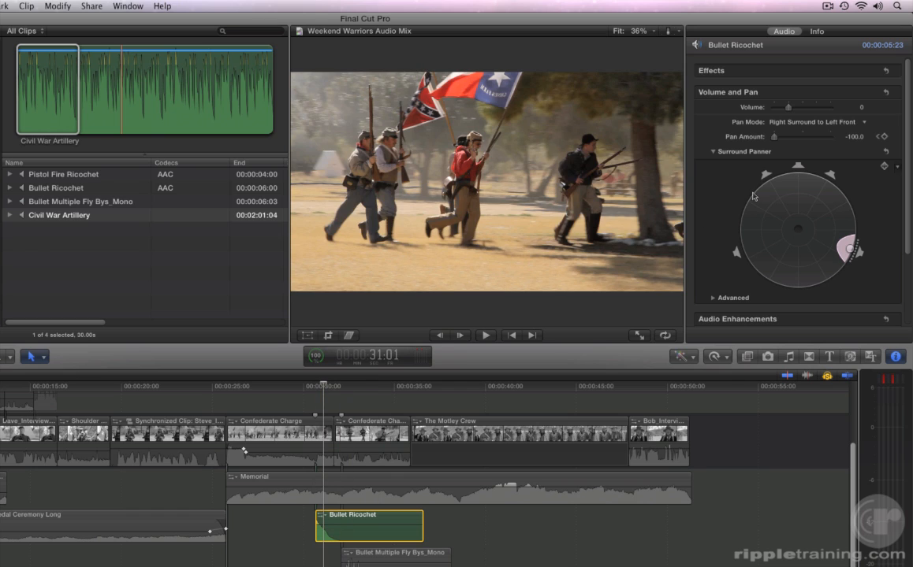
{"action": "left_click", "coordinate": [884, 136]}
{"action": "left_click_drag", "start_coordinate": [774, 142], "coordinate": [847, 145]}
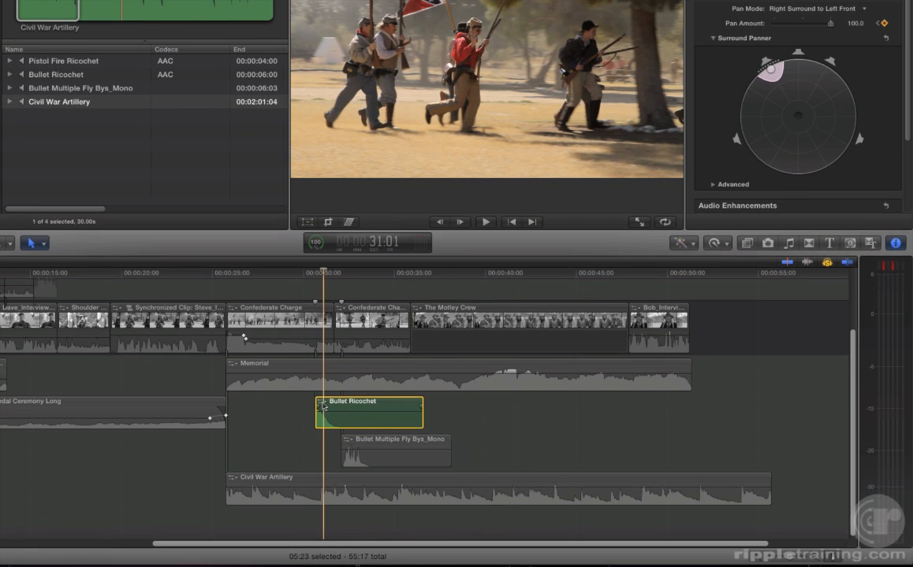
- Show the audio animation of the Bullet Ricochet clip and magnify the timeline around its surround pan keyframes
{"action": "left_click", "coordinate": [320, 405]}
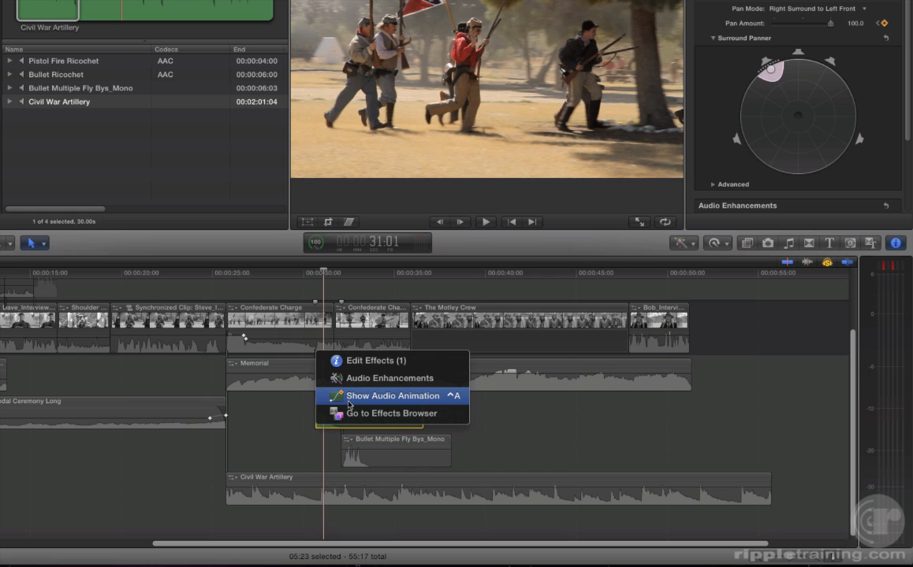
{"action": "left_click", "coordinate": [349, 402]}
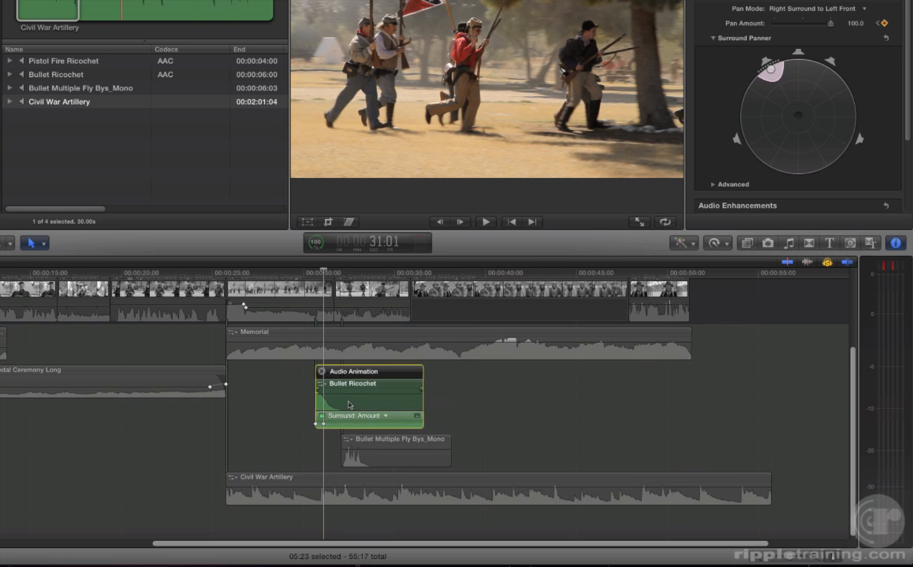
{"action": "key", "text": "super+equal"}
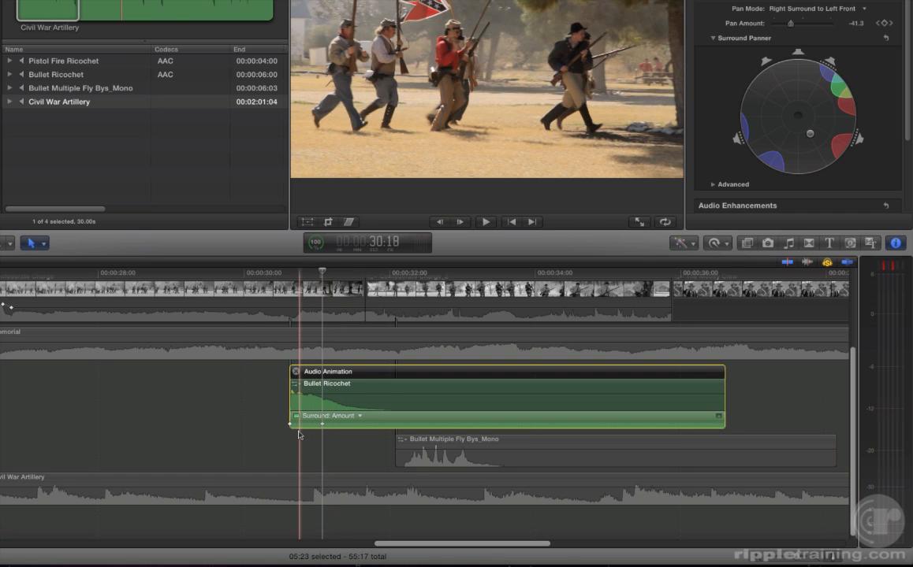
- Move the second Surround Amount keyframe of Bullet Ricochet from the clip's start out to 00:00:00:16, at timeline position 00:00:31:07
{"action": "left_click", "coordinate": [323, 425]}
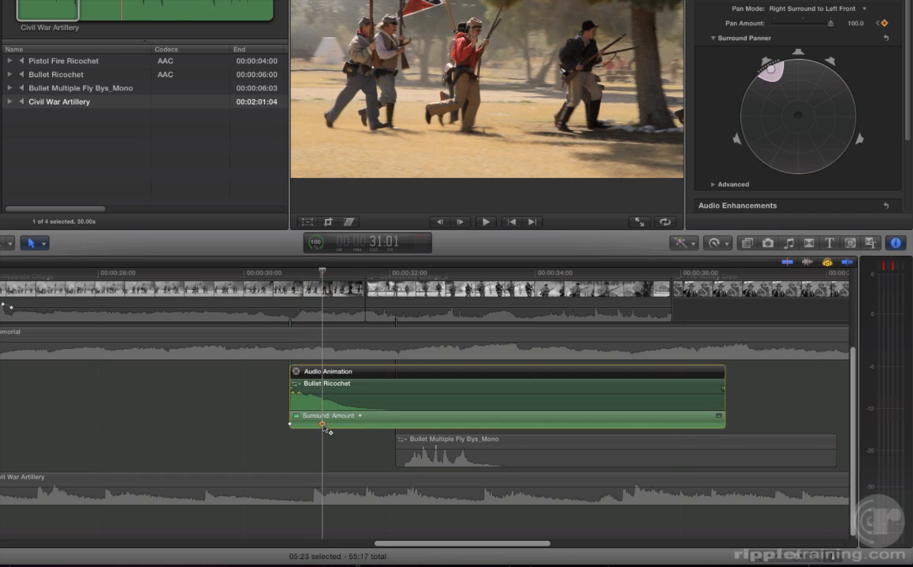
{"action": "mouse_move", "coordinate": [322, 425]}
{"action": "left_mouse_down"}
{"action": "mouse_move", "coordinate": [351, 425]}
{"action": "mouse_move", "coordinate": [340, 425]}
{"action": "left_mouse_up"}
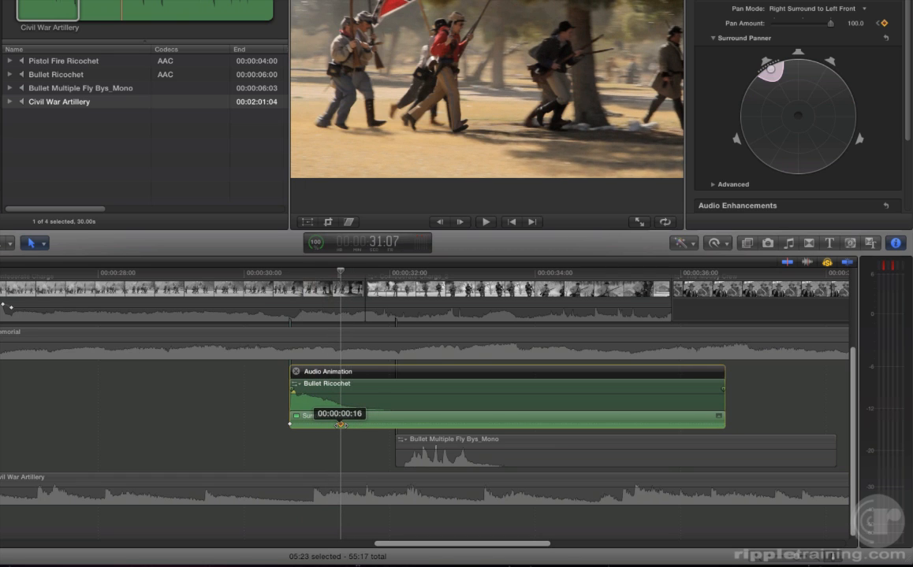
{"action": "left_click_drag", "start_coordinate": [341, 425], "coordinate": [341, 426]}
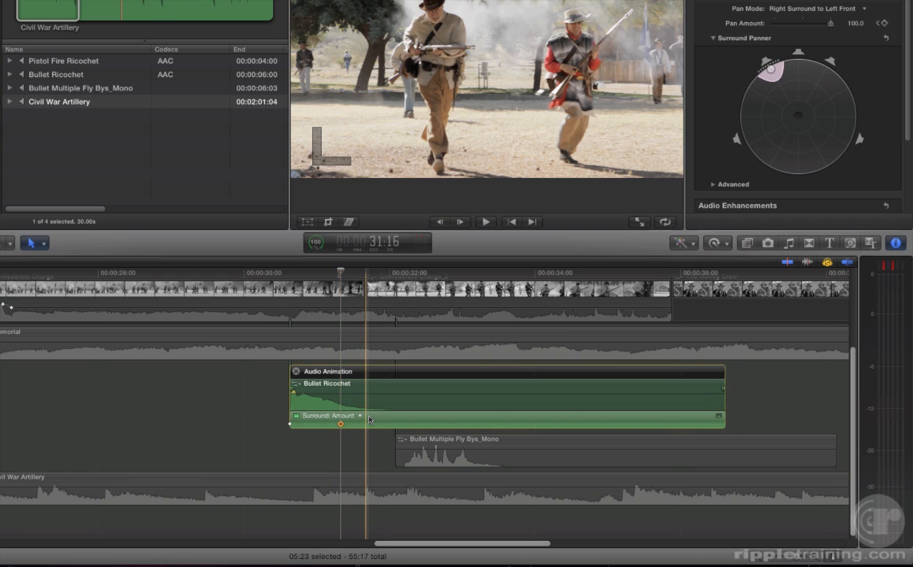
- Undo the keyframe move and all surround panning changes on Bullet Ricochet, back to Pan Mode None
{"action": "key", "text": "super+z"}
{"action": "key", "text": "super+z"}
{"action": "key", "text": "super+z"}
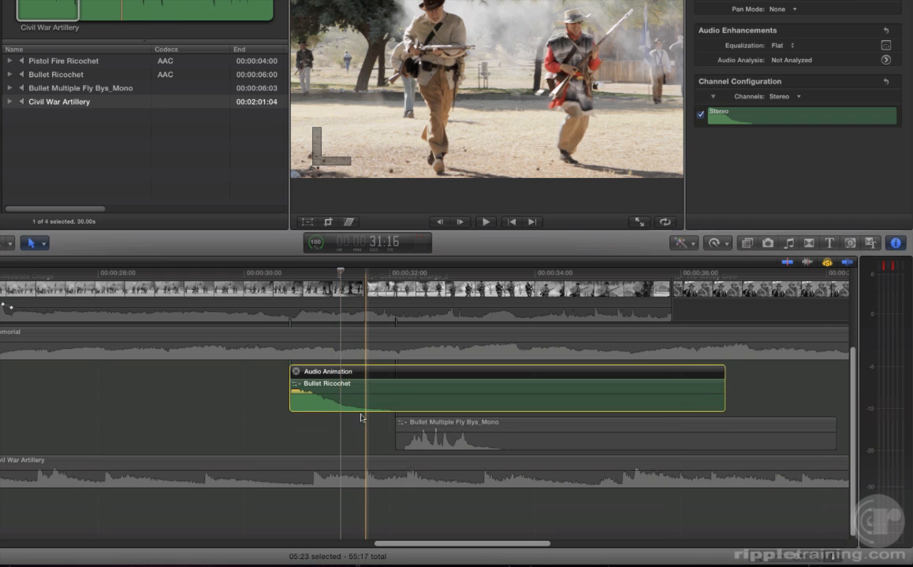
- Close the audio animation of the Bullet Ricochet clip and turn off its solo
{"action": "left_click", "coordinate": [296, 372]}
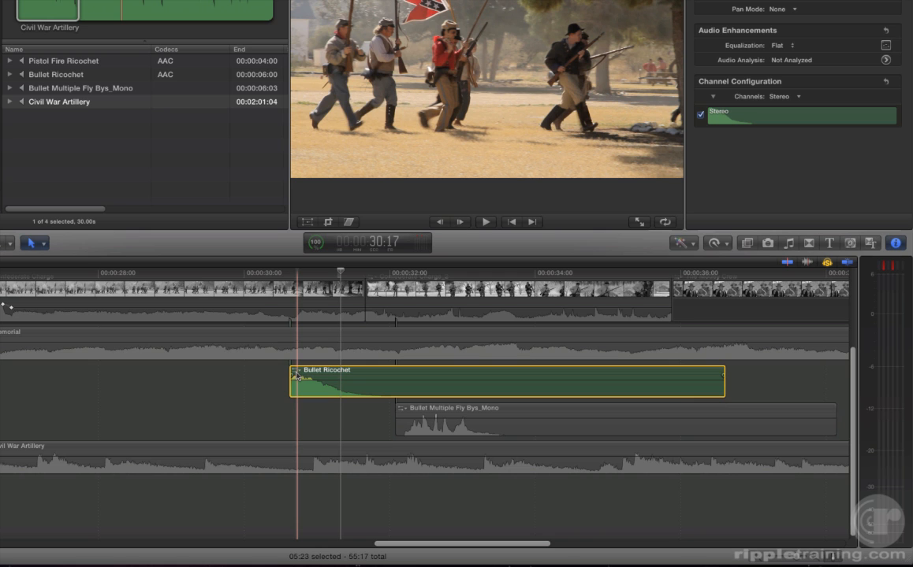
{"action": "key", "text": "alt+s"}
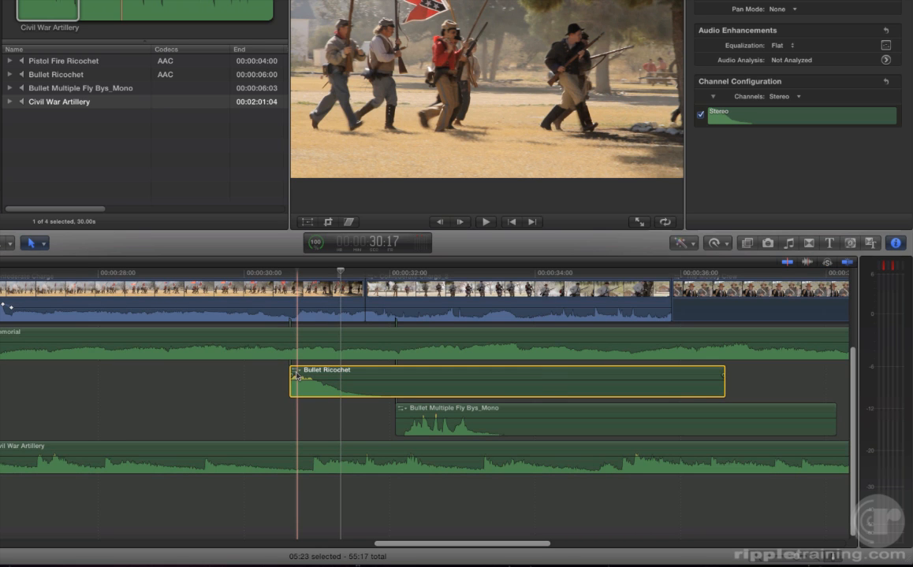